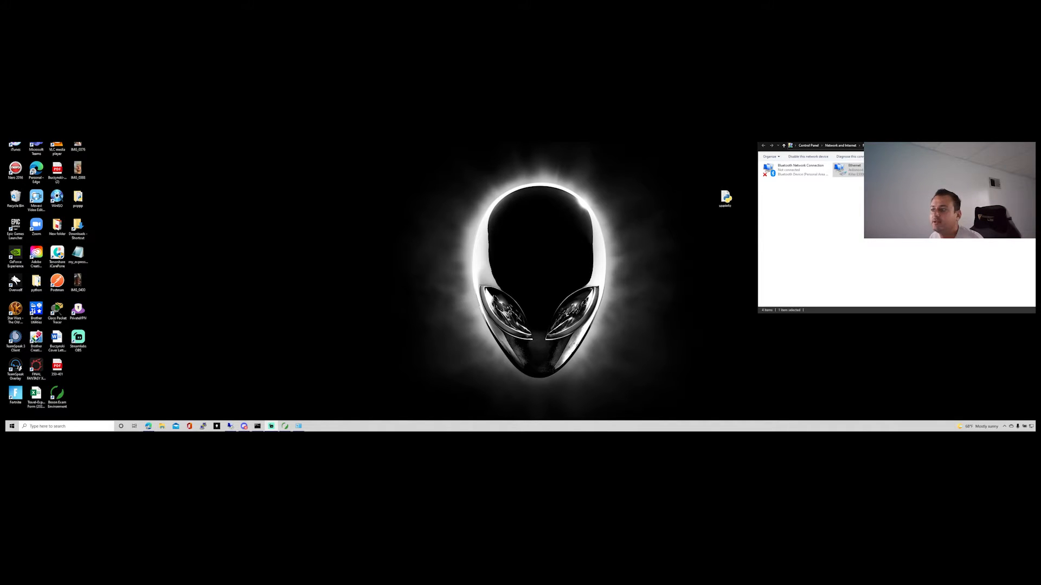
Step: Switch to the remote server desktop and launch Server Manager by searching 'server m'
click(230, 426)
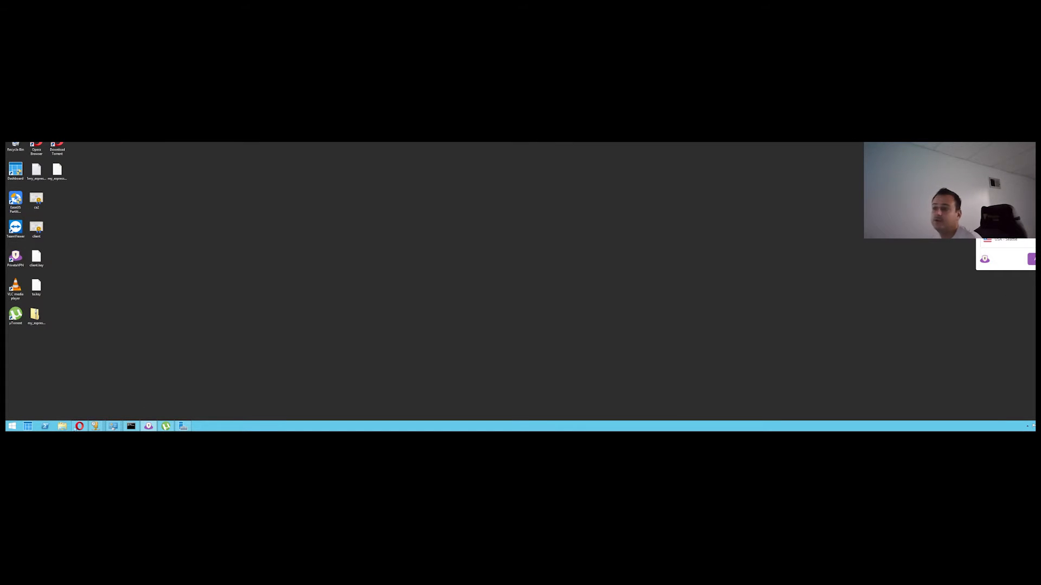
right_click(13, 426)
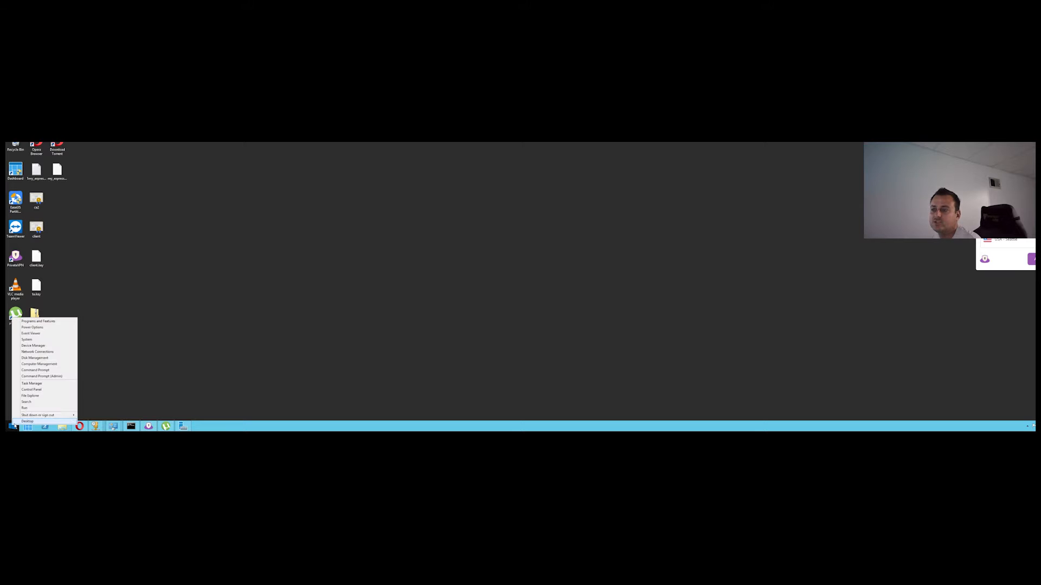
click(31, 404)
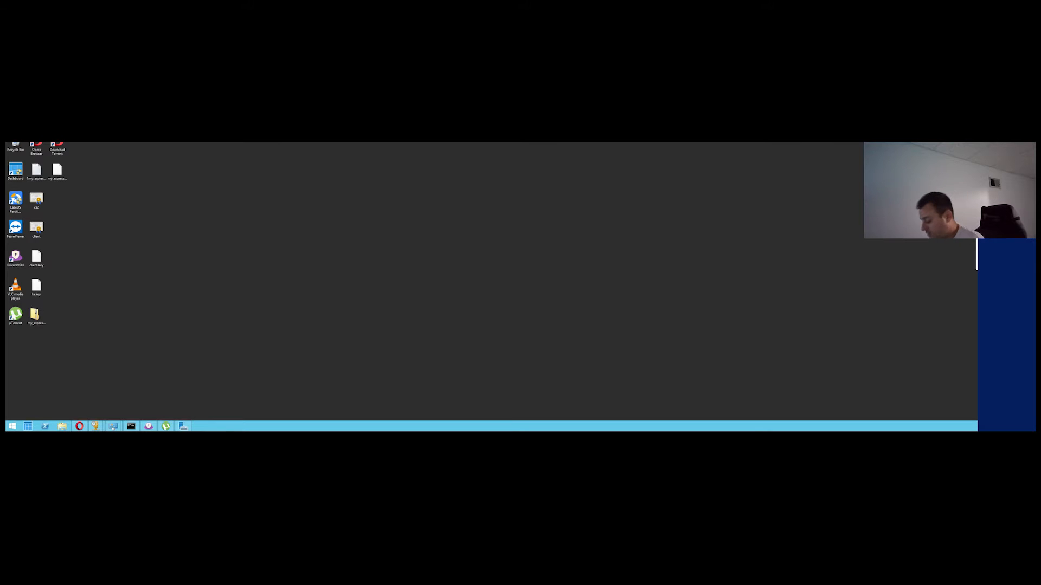
text(server m)
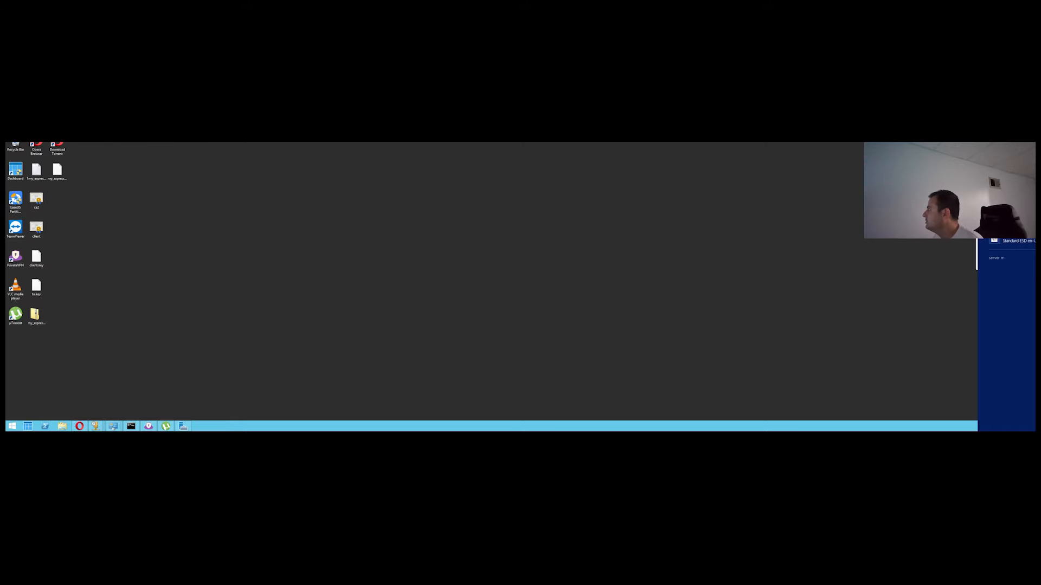
key(Return)
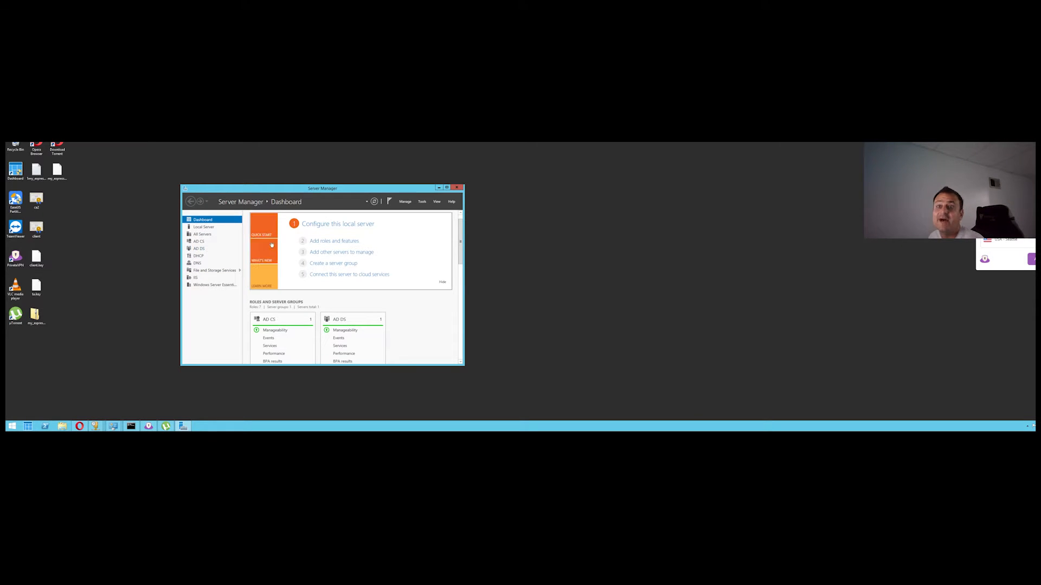
Step: Glance at Server Manager's Manage menu, dismiss it, and bring up the Tools list
click(406, 202)
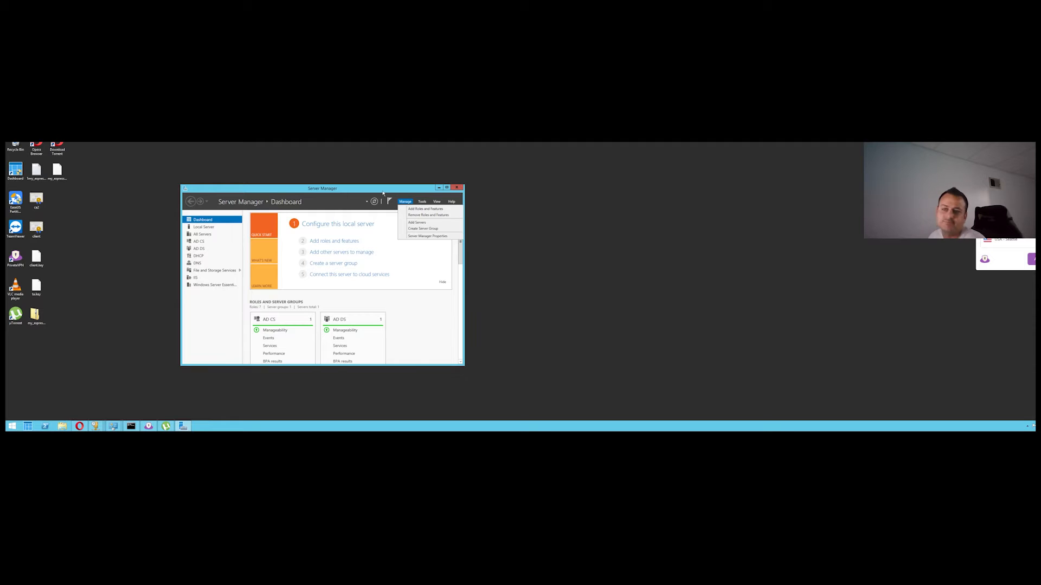
click(339, 201)
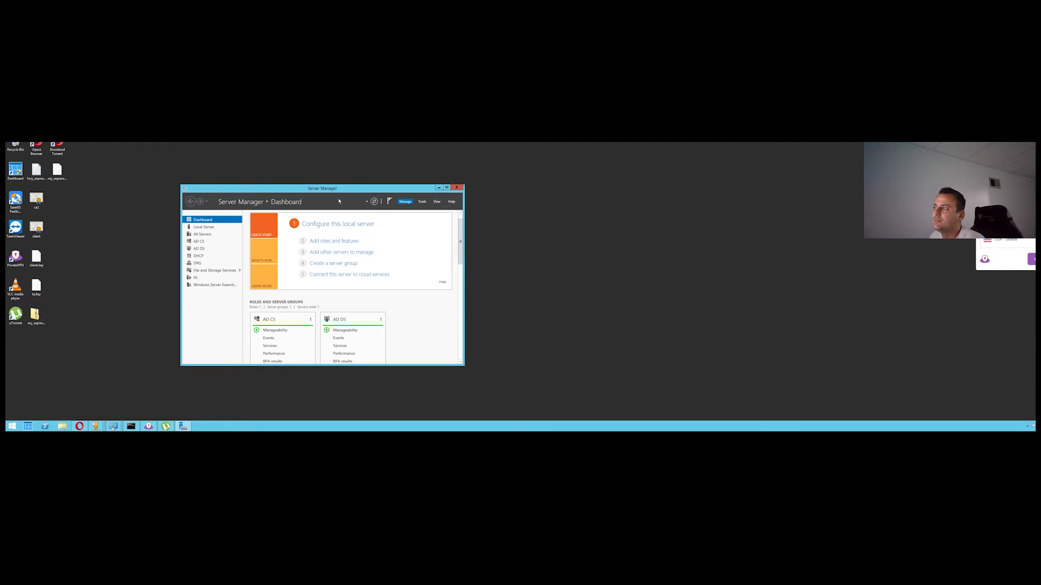
click(339, 200)
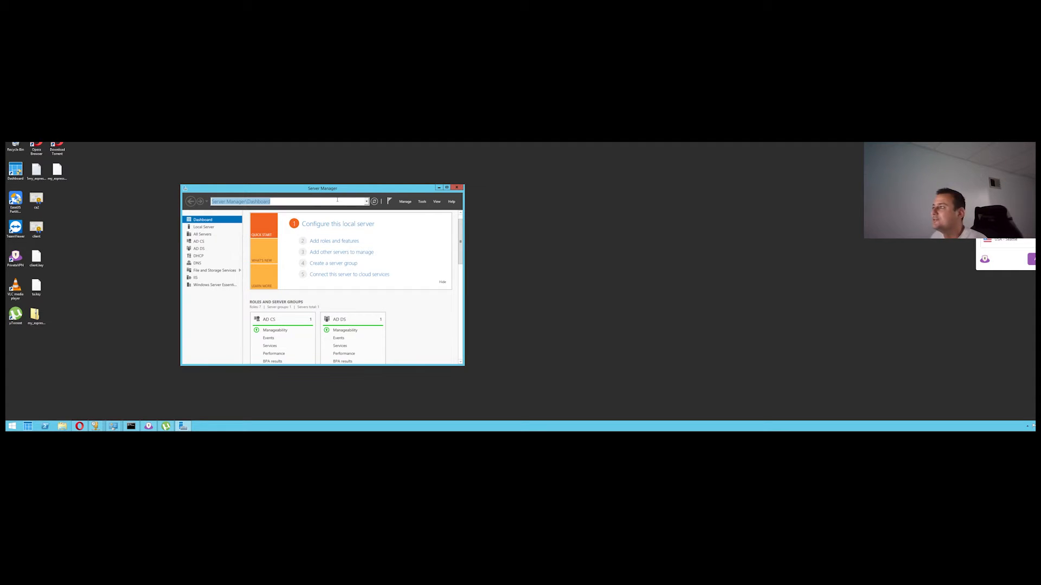
click(421, 202)
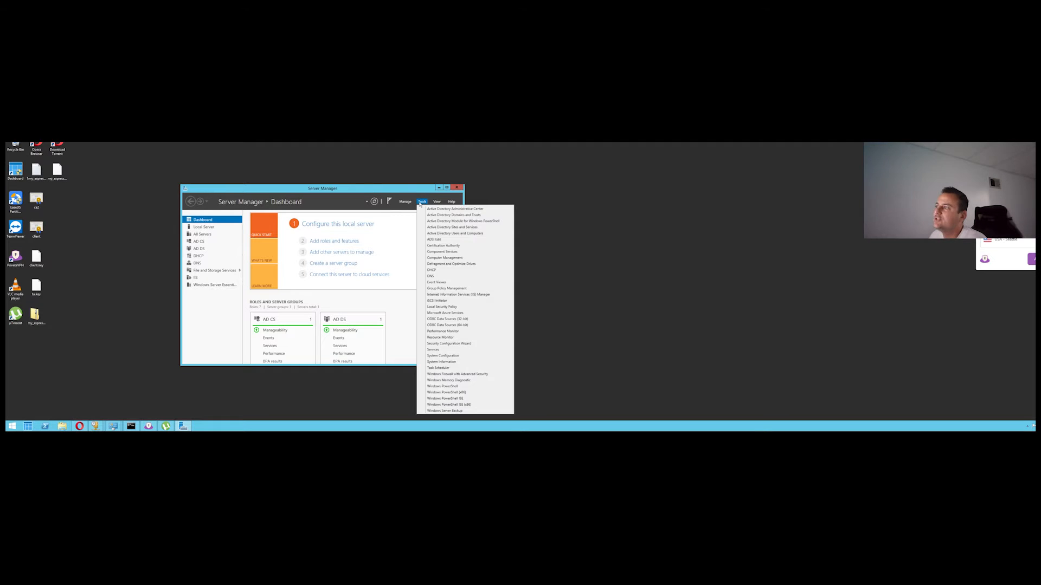
Step: Launch DHCP from Tools, minimize Server Manager, and enlarge the DHCP window and tree pane
click(433, 270)
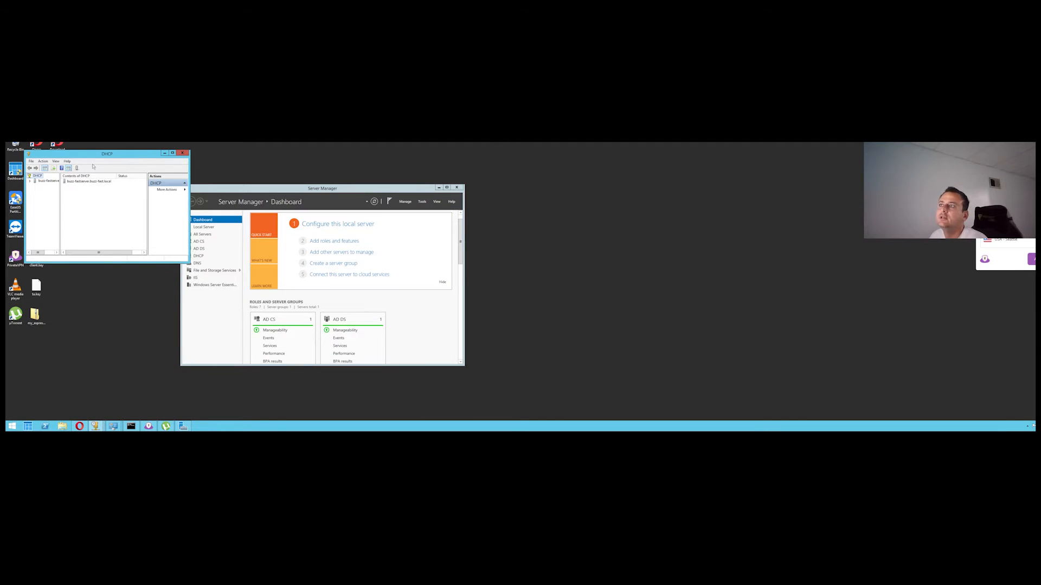
click(439, 187)
drag(109, 154, 421, 208)
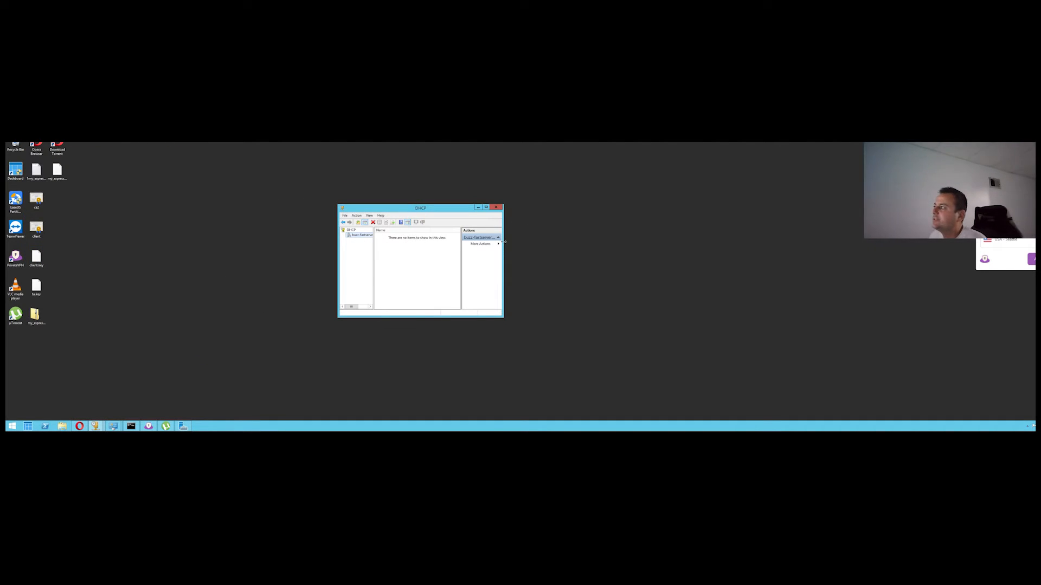
drag(504, 241, 718, 241)
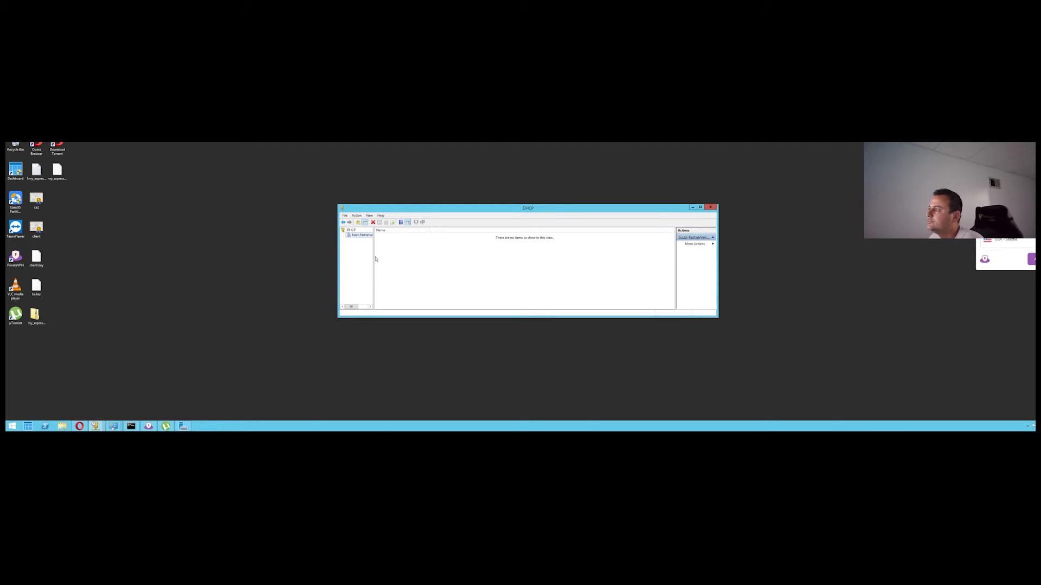
drag(374, 259, 413, 257)
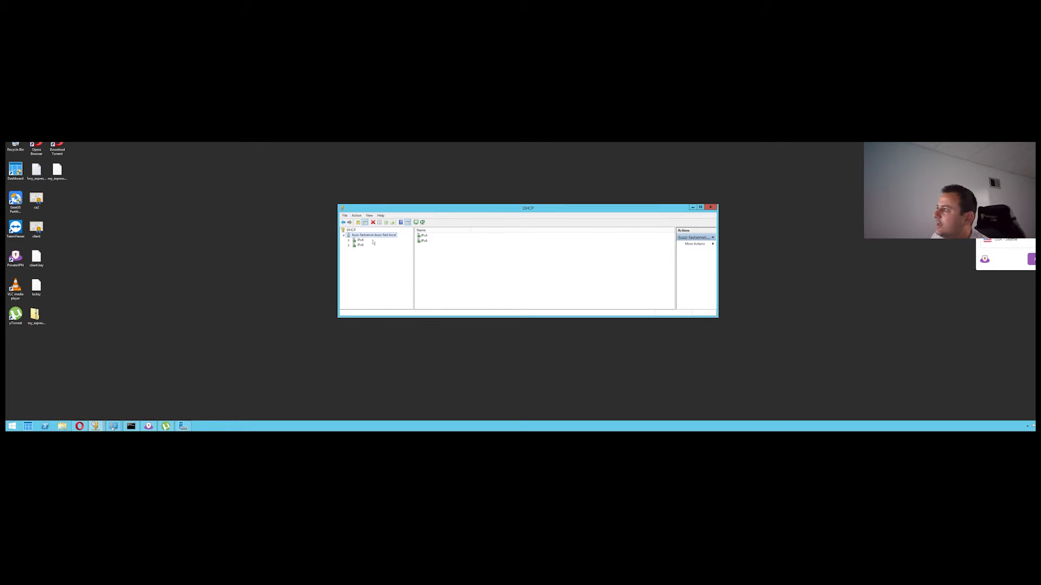
Step: Review the 192.168.1.0 scope's leases, reservations and 192.168.1.1–192.168.1.62 address pool
double_click(362, 242)
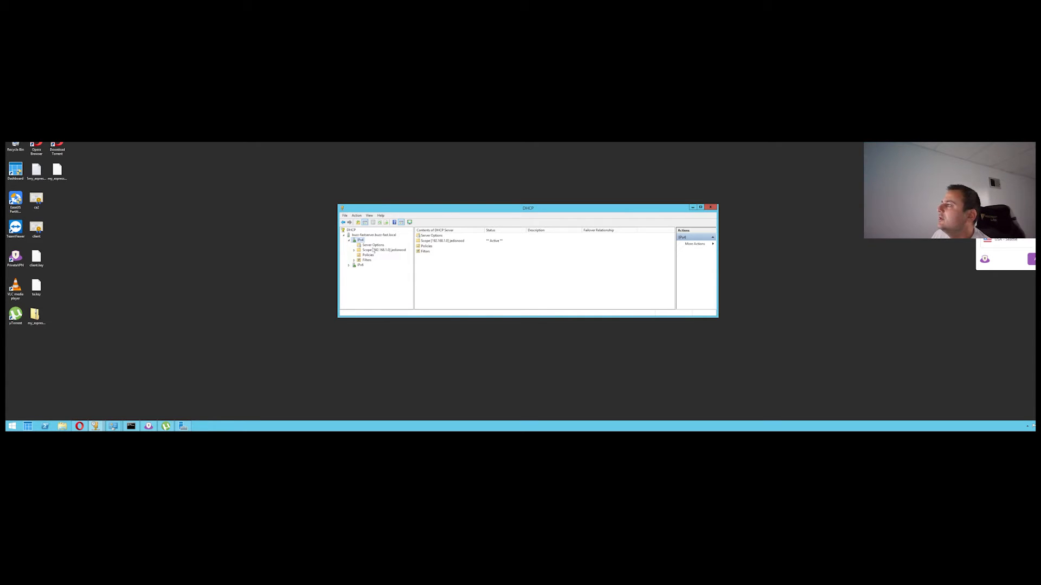
double_click(374, 250)
click(381, 261)
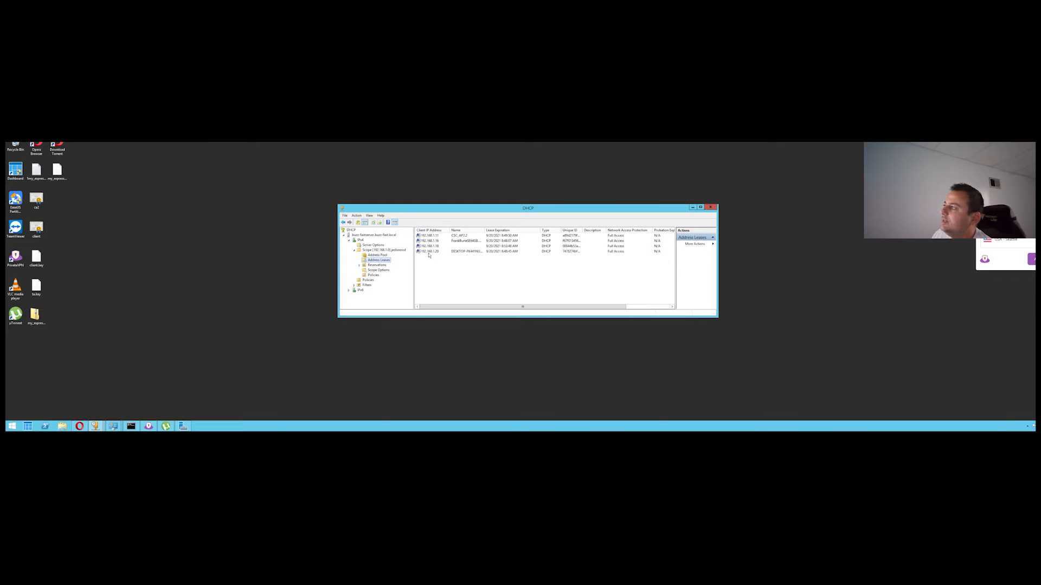
click(461, 252)
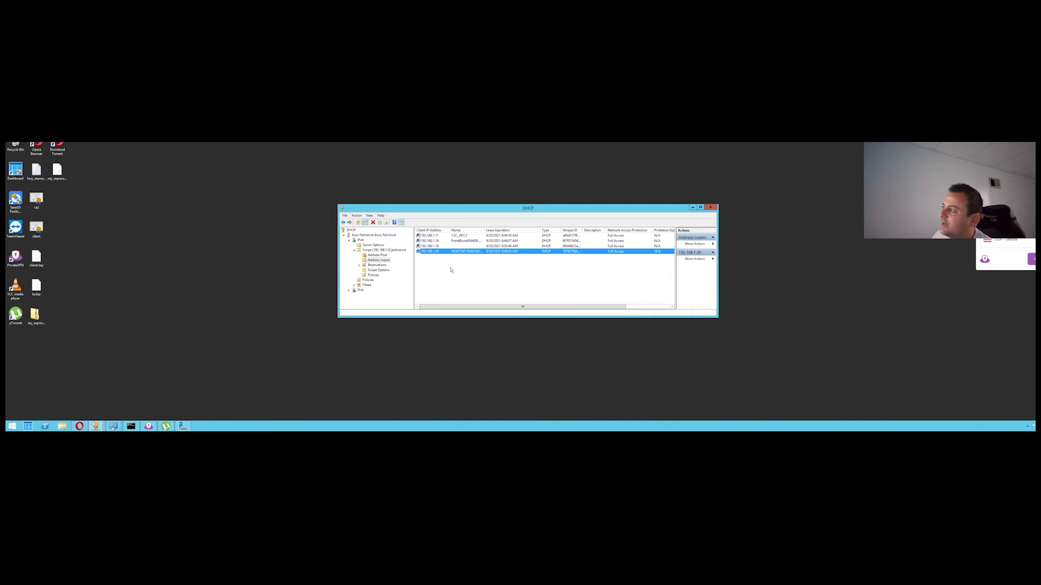
click(383, 266)
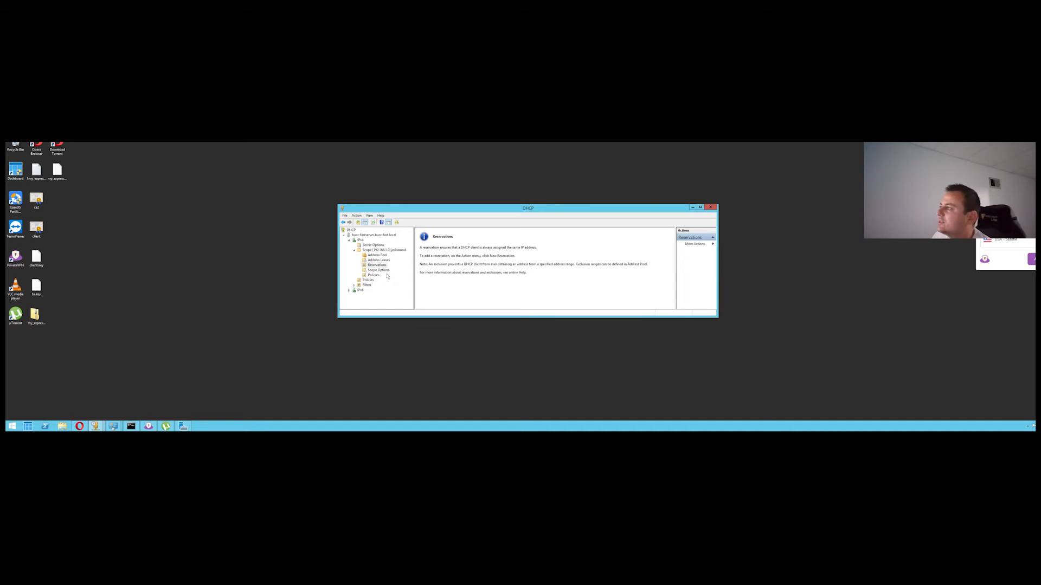
click(380, 255)
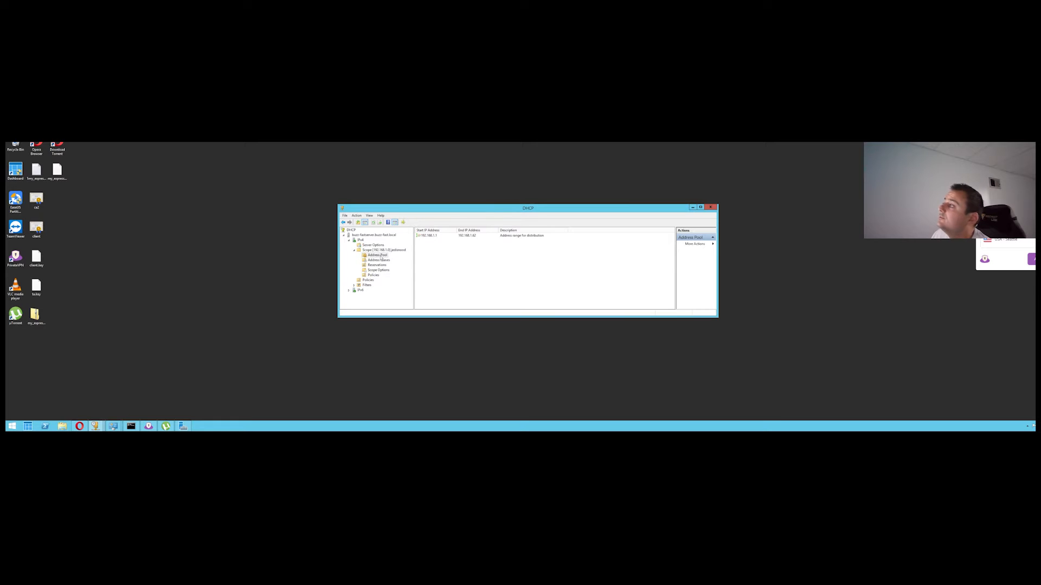
click(433, 238)
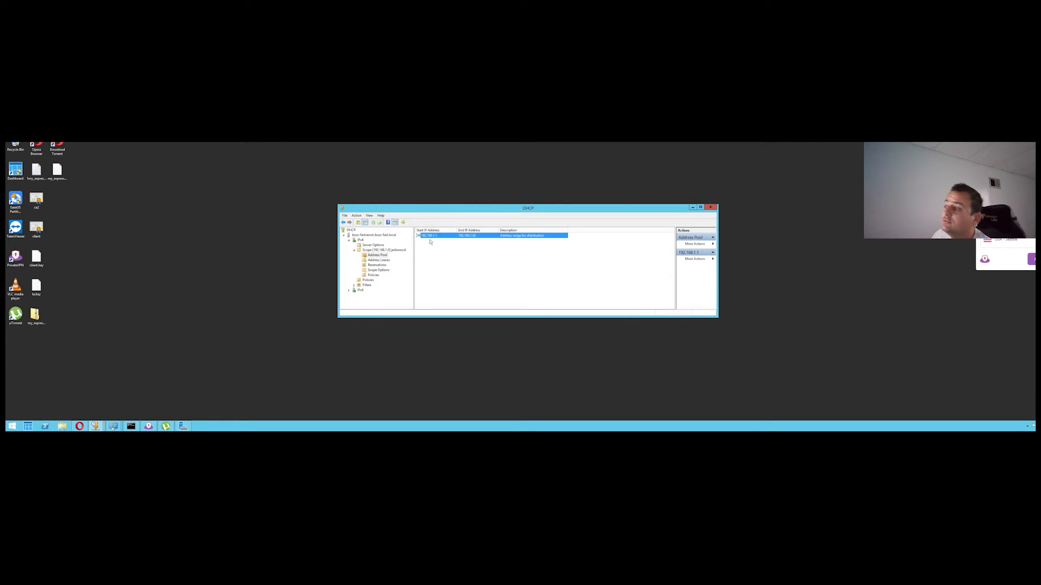
Step: Delete the 192.168.1.0 scope, confirming both warnings about the active scope
click(366, 250)
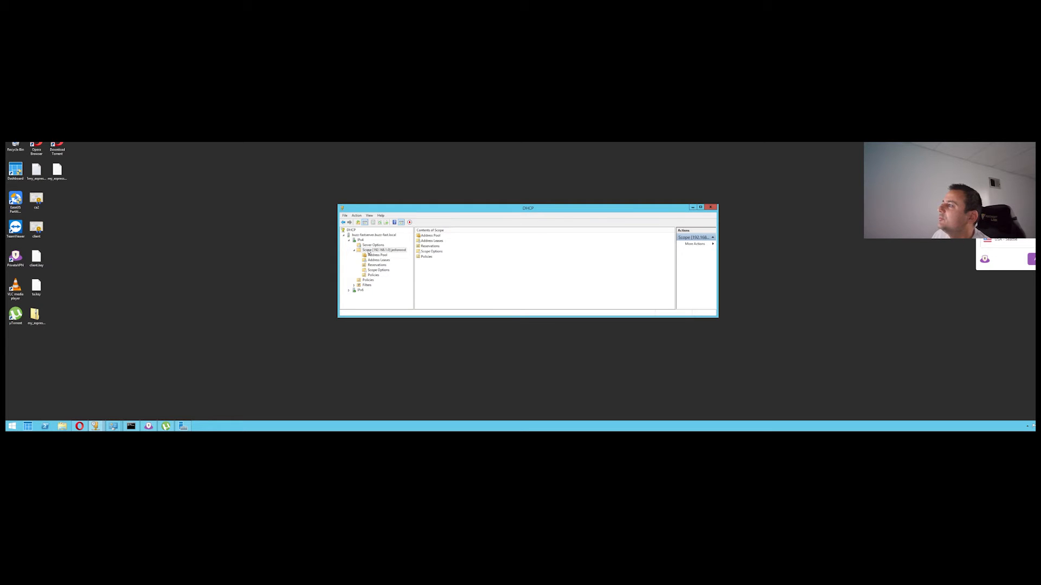
right_click(369, 251)
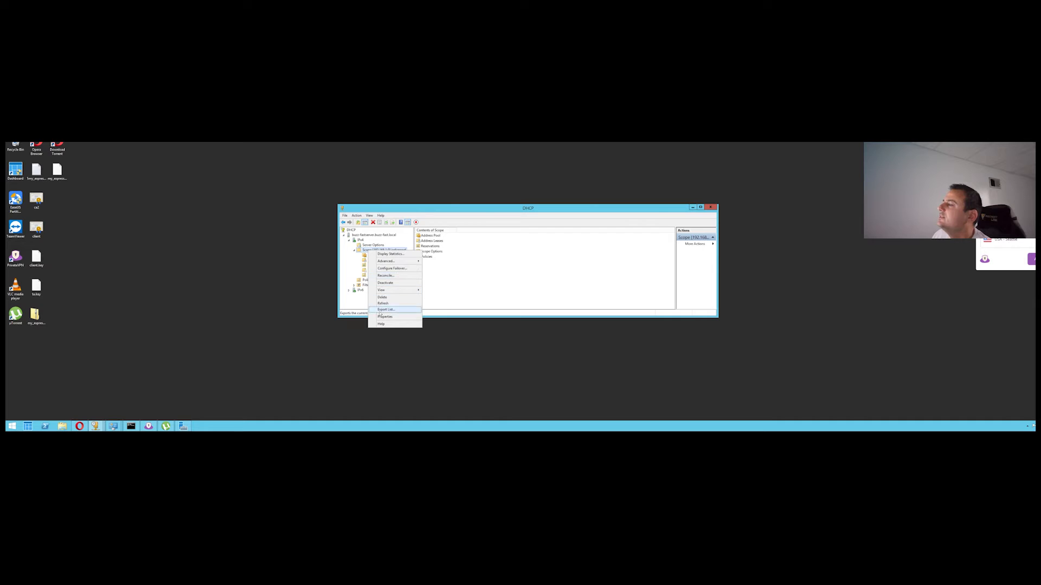
click(388, 298)
click(563, 300)
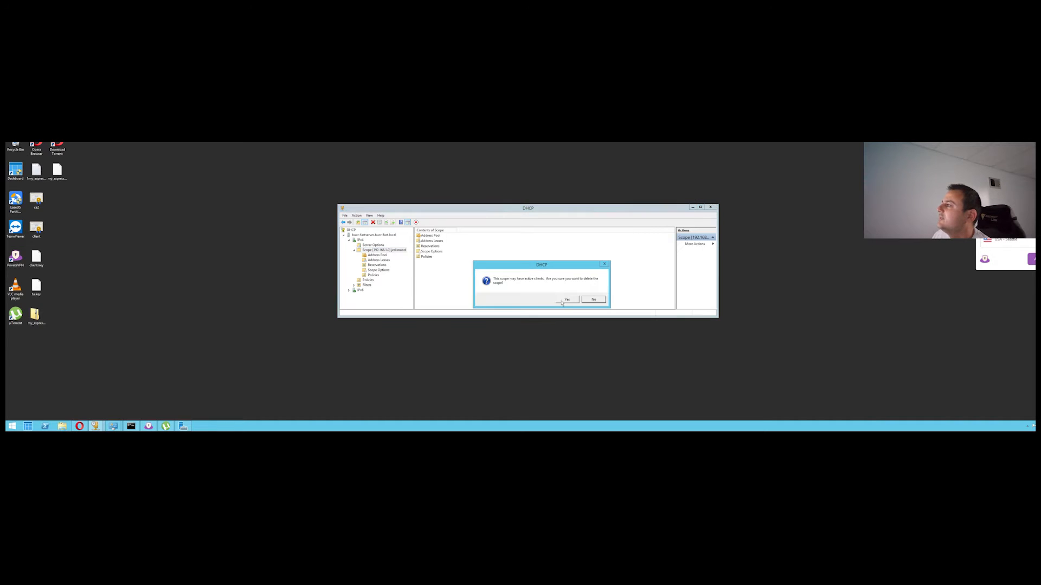
click(565, 300)
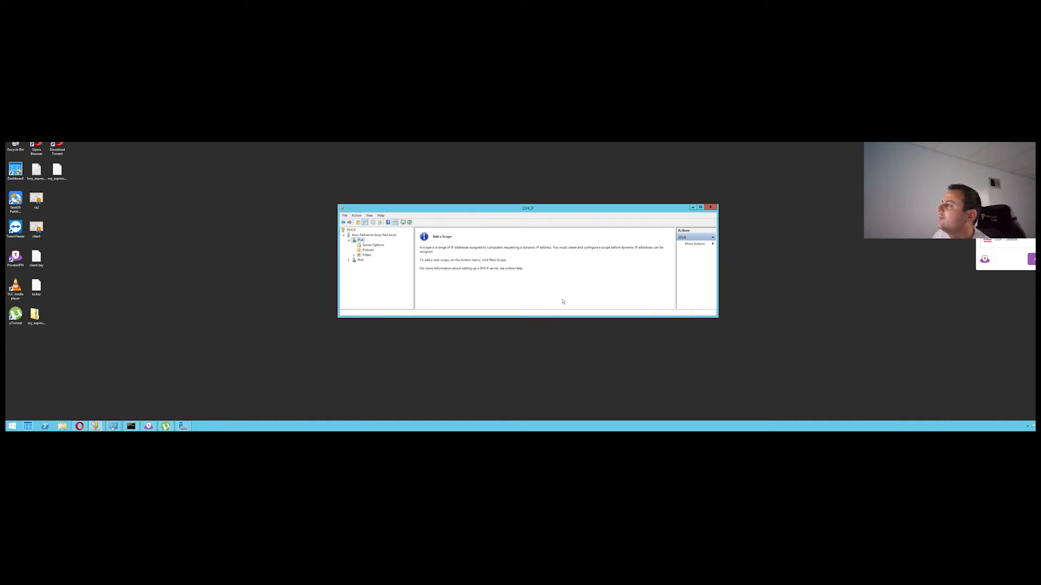
Step: Start a New Scope Wizard under IPv4 and name the scope 'lan'
right_click(359, 242)
click(376, 252)
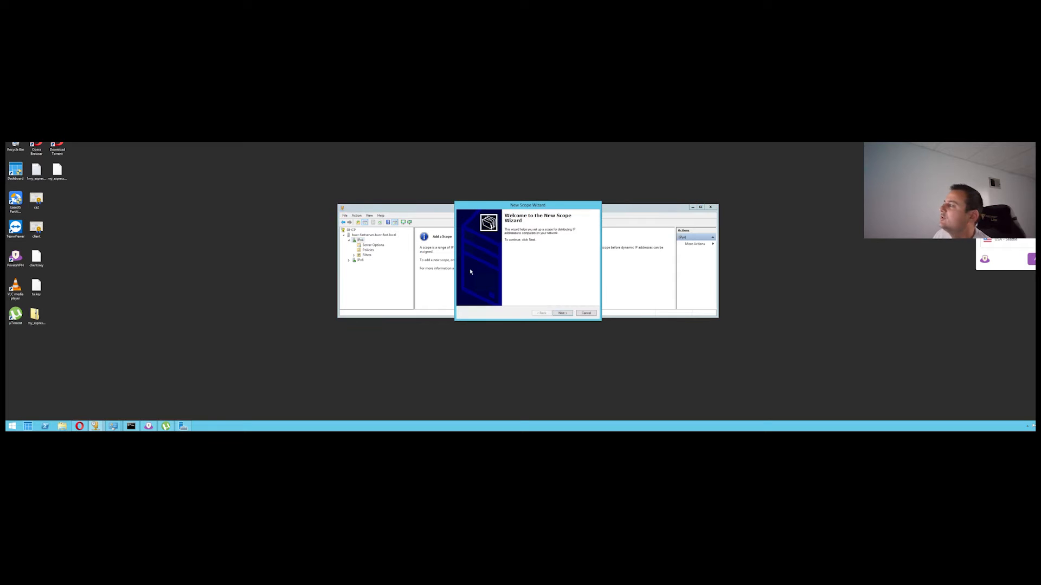
click(563, 314)
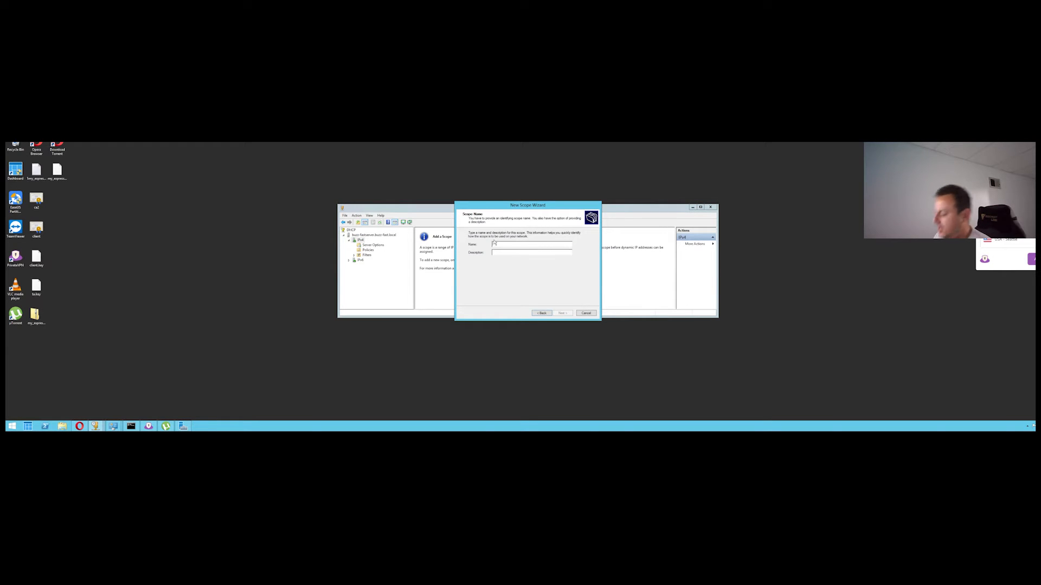
text(lanwood)
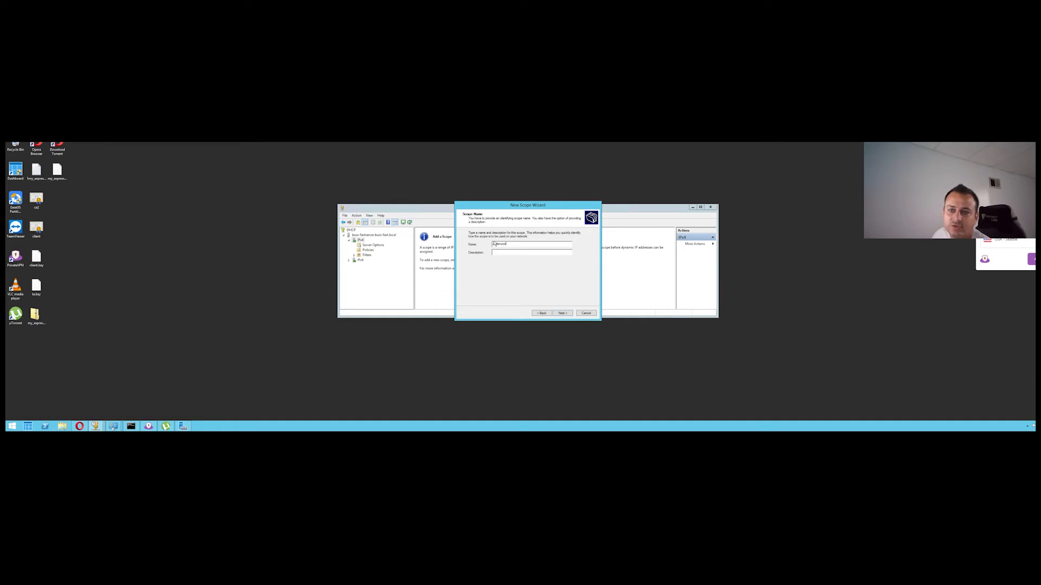
click(564, 314)
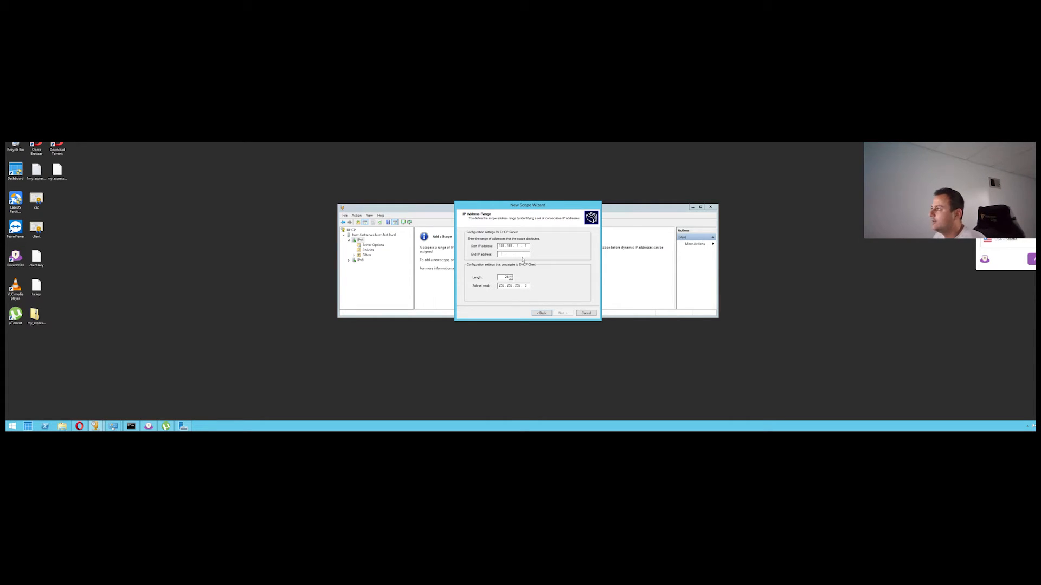
Step: Enter the range's end address and subnet mask, correcting the invalid-address error
text(192 . 168 . 1 . 63)
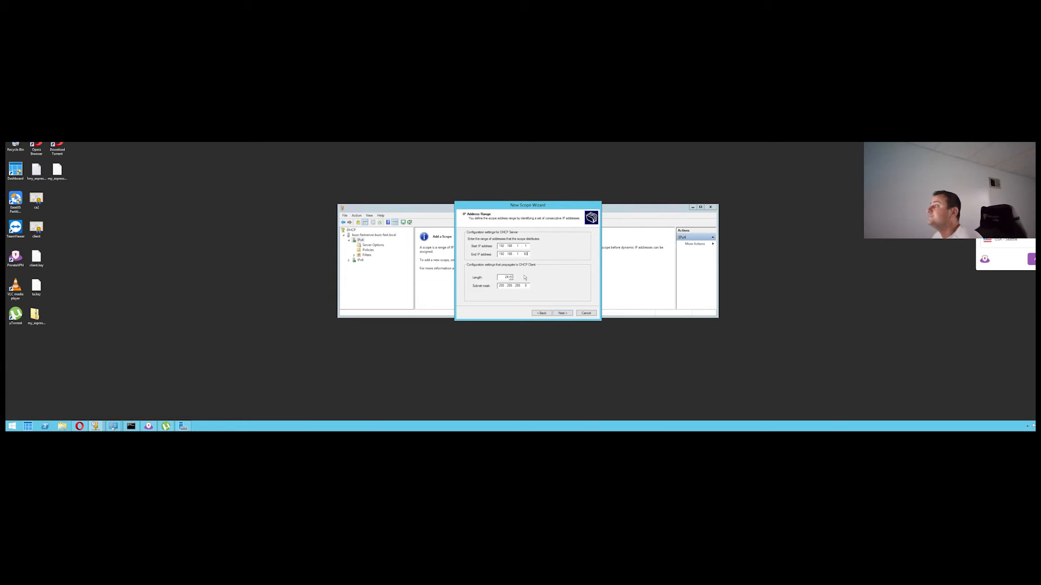
click(529, 286)
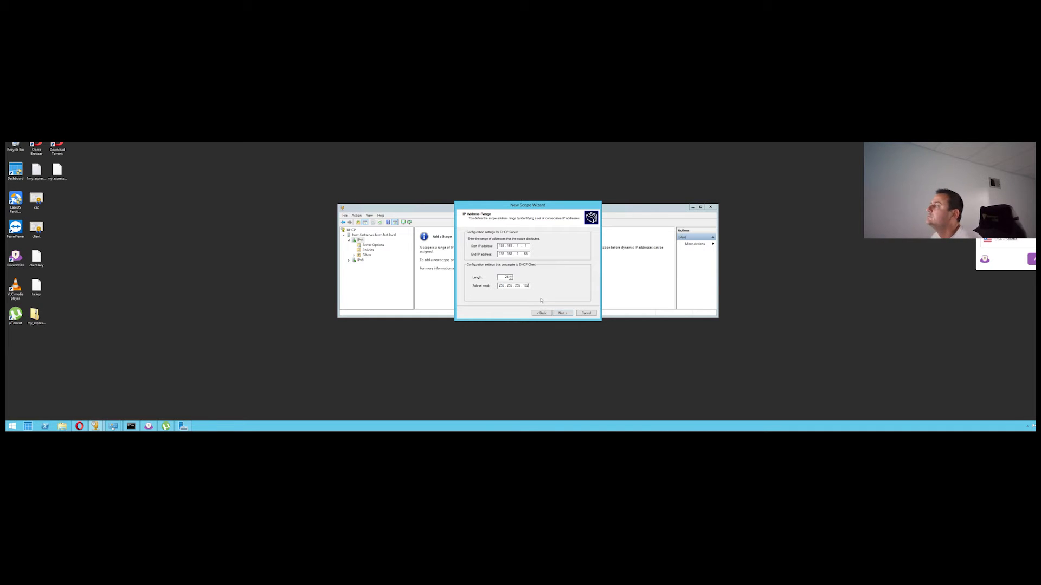
click(564, 314)
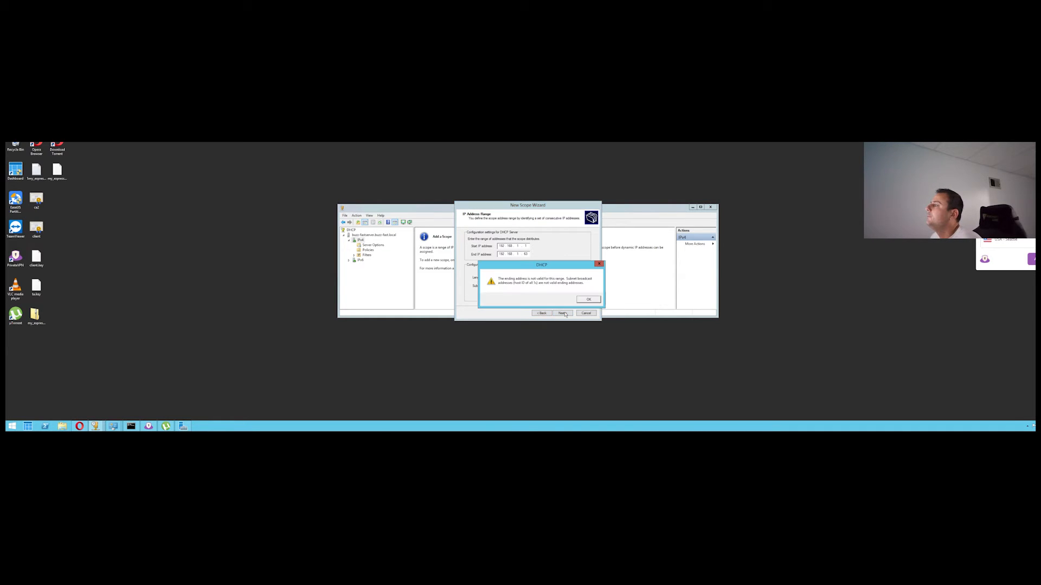
click(588, 299)
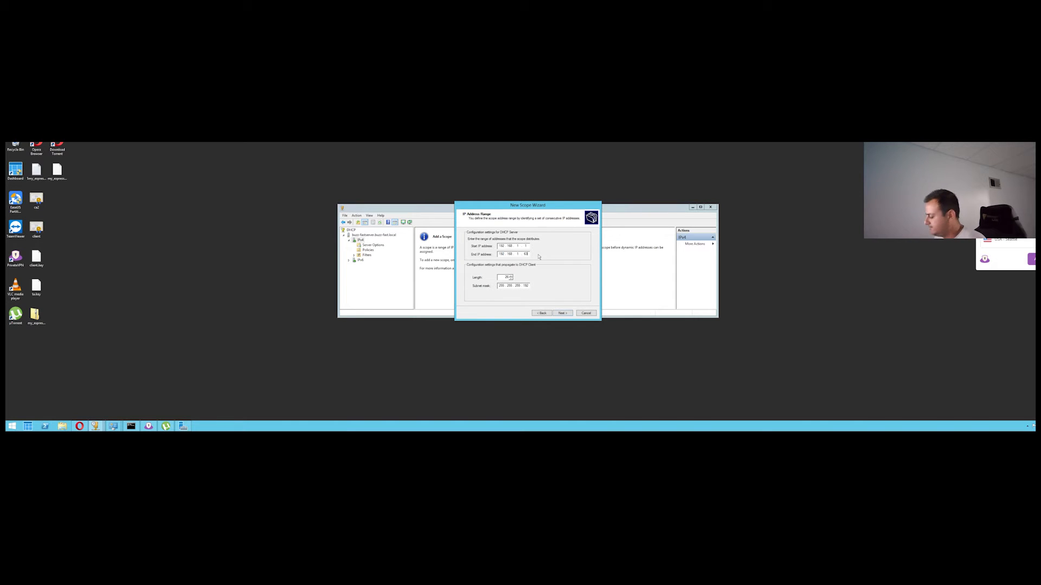
click(562, 313)
click(550, 314)
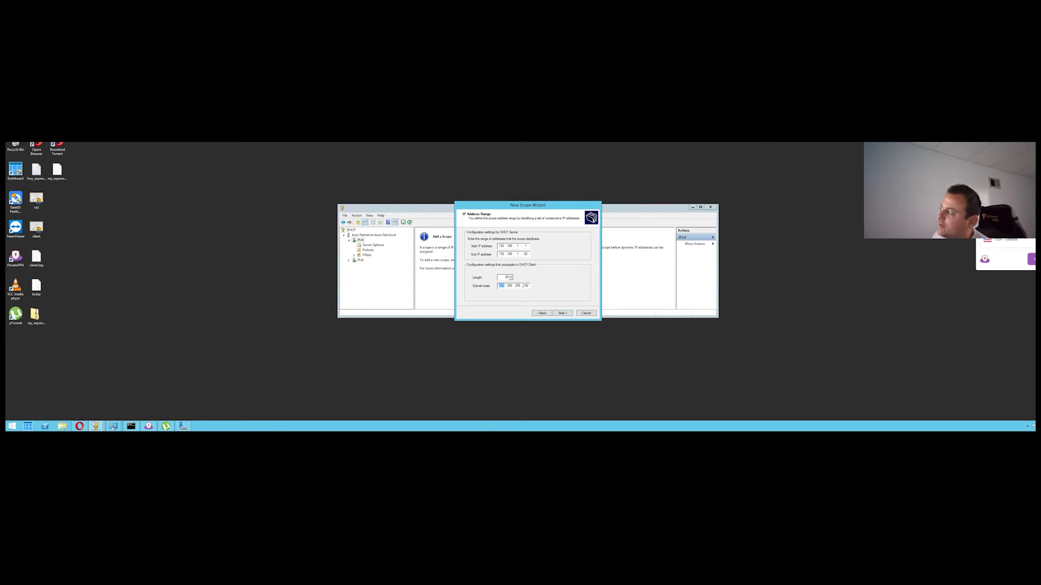
click(564, 314)
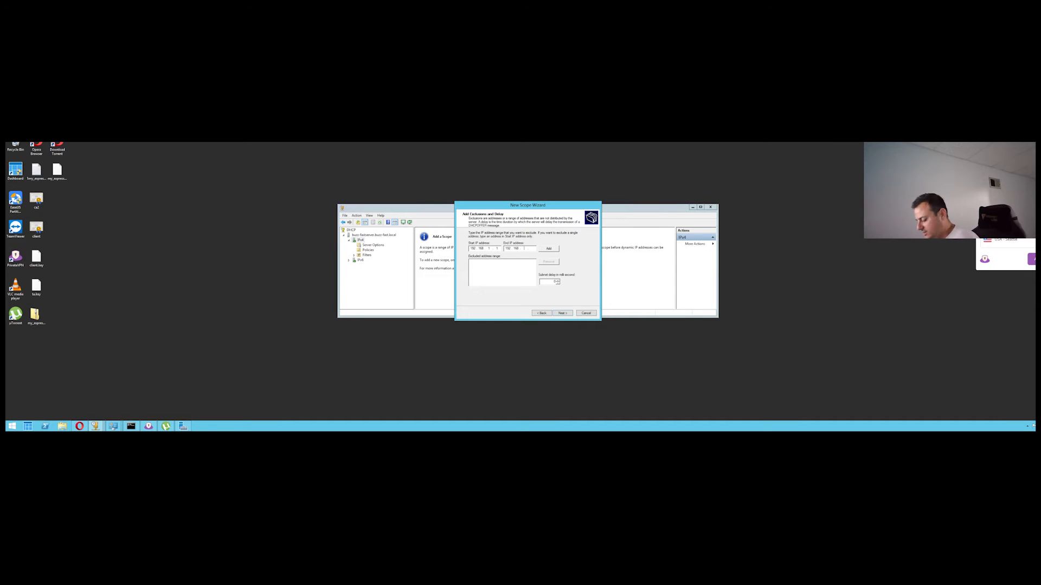
Step: Add the 192.168.1.1–192.168.1.13 exclusion range and keep the default lease duration
click(548, 248)
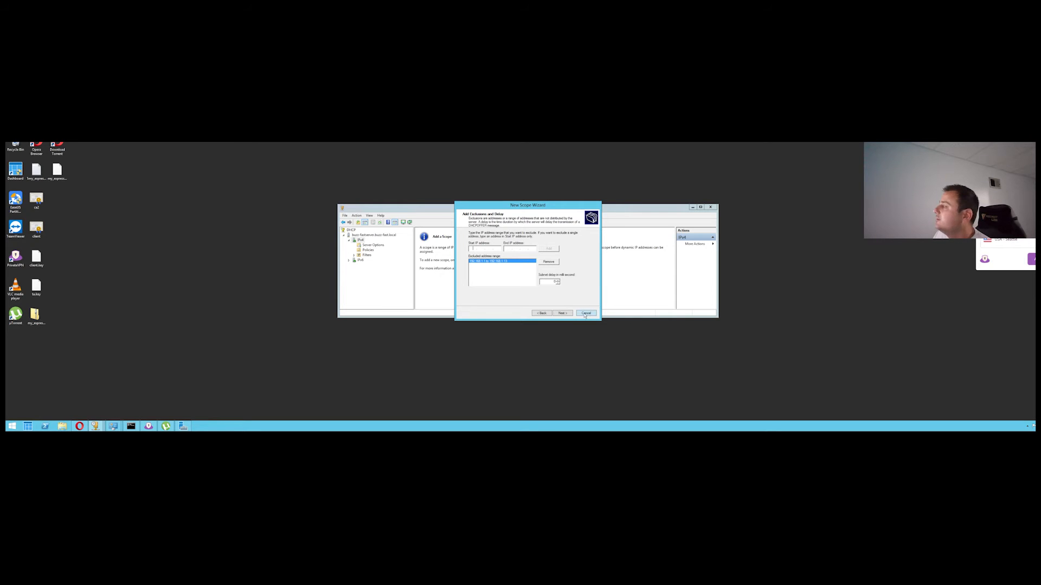
click(563, 314)
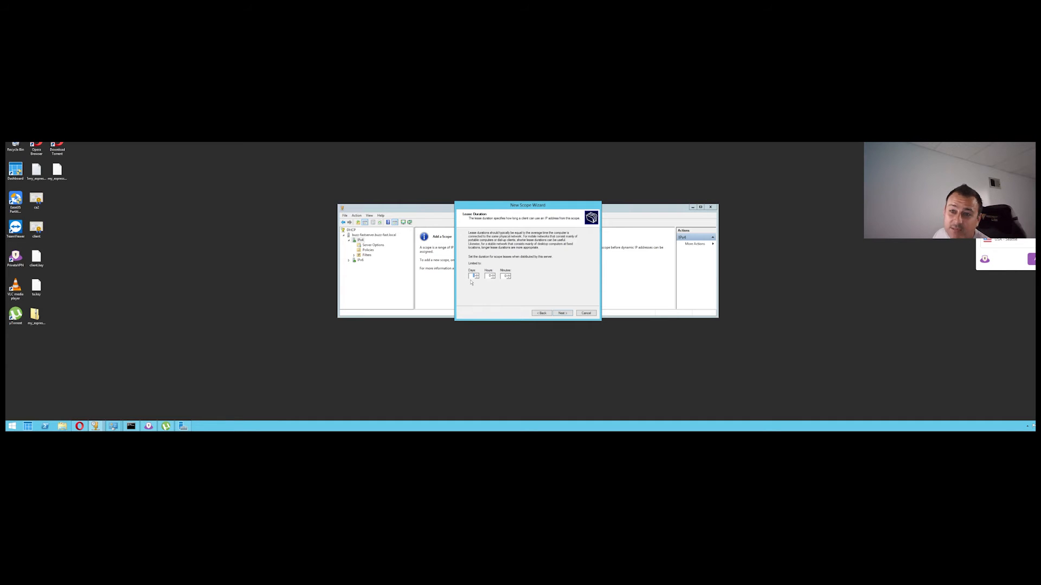
click(562, 314)
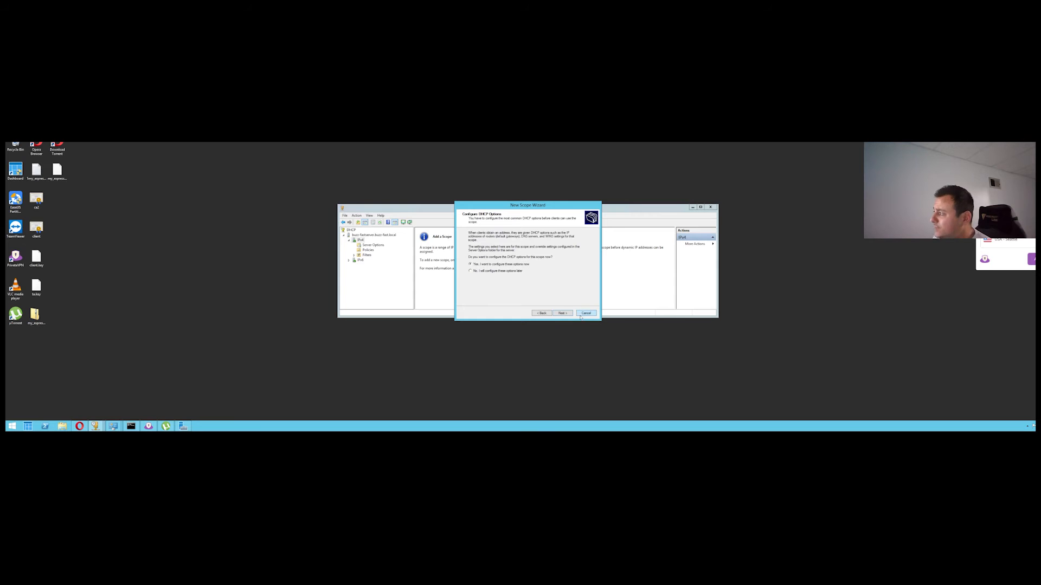
Step: Choose to configure DHCP options now and add 192.168.1.2 as the router
click(562, 314)
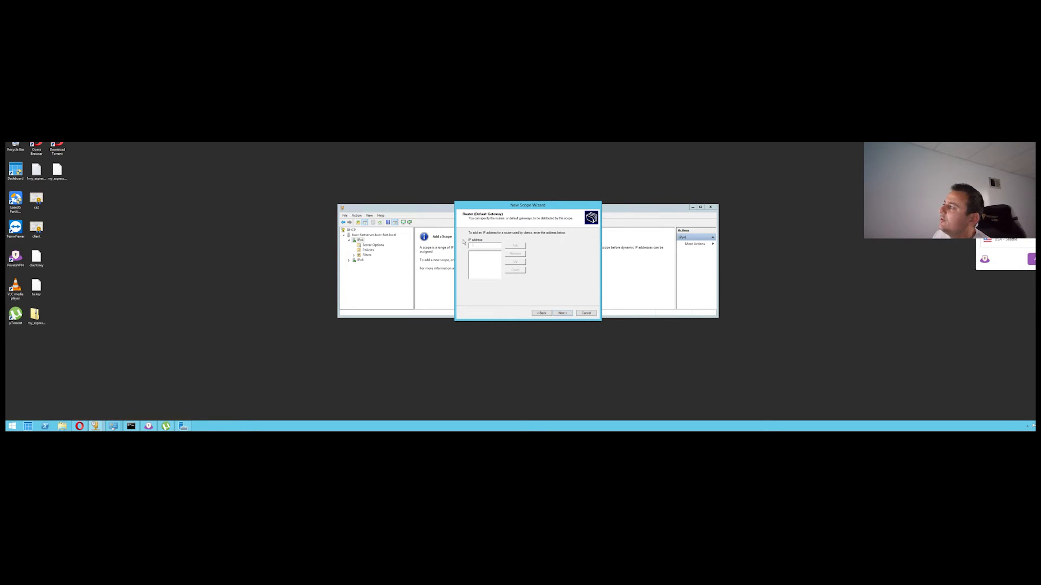
text(192 . 1)
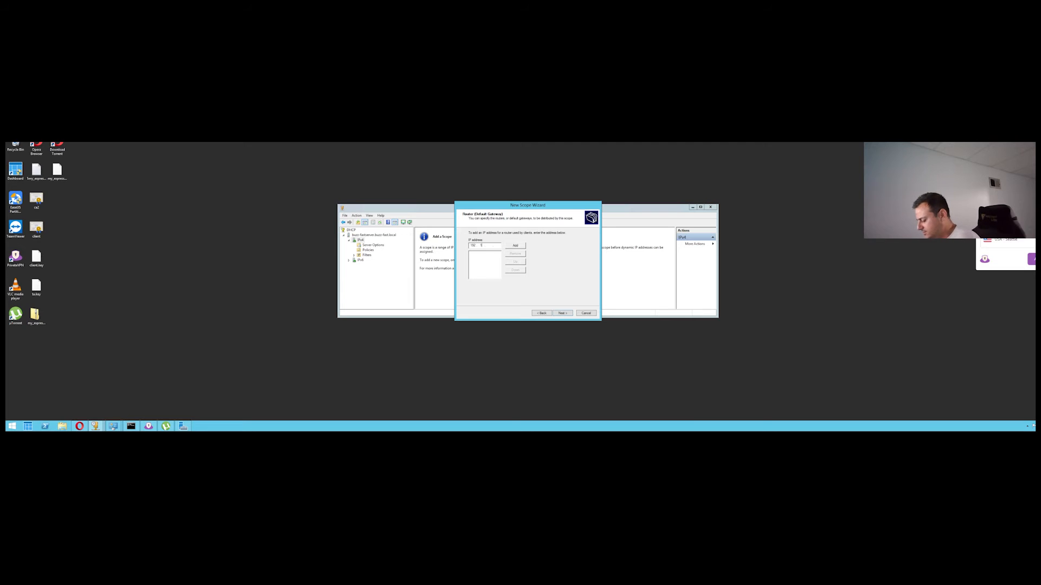
text(68 . 1 . 2)
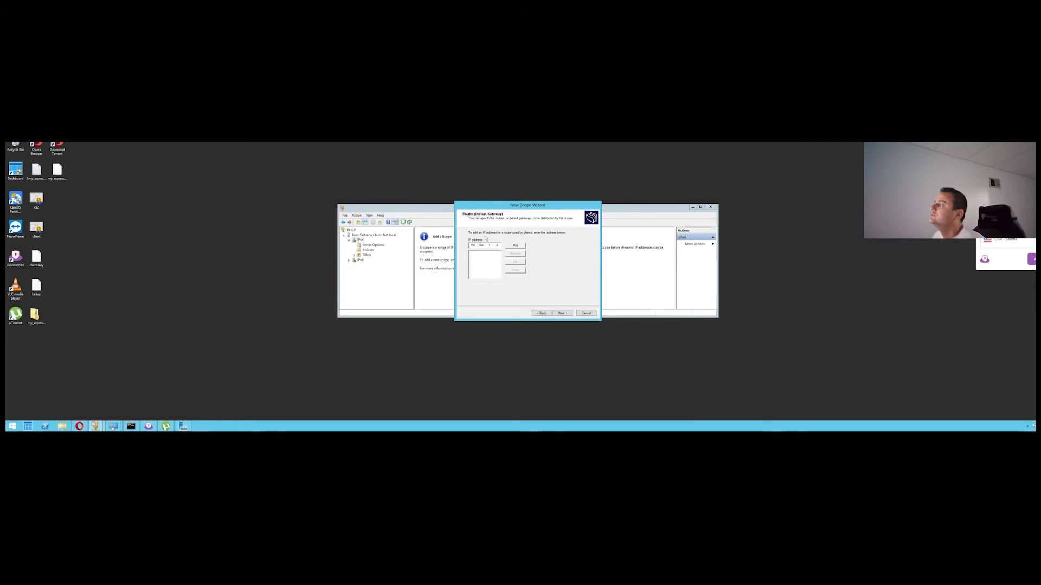
click(515, 245)
Step: Remove the 10.35.53.2 and 10.35.53.1 DNS servers from the list
click(562, 314)
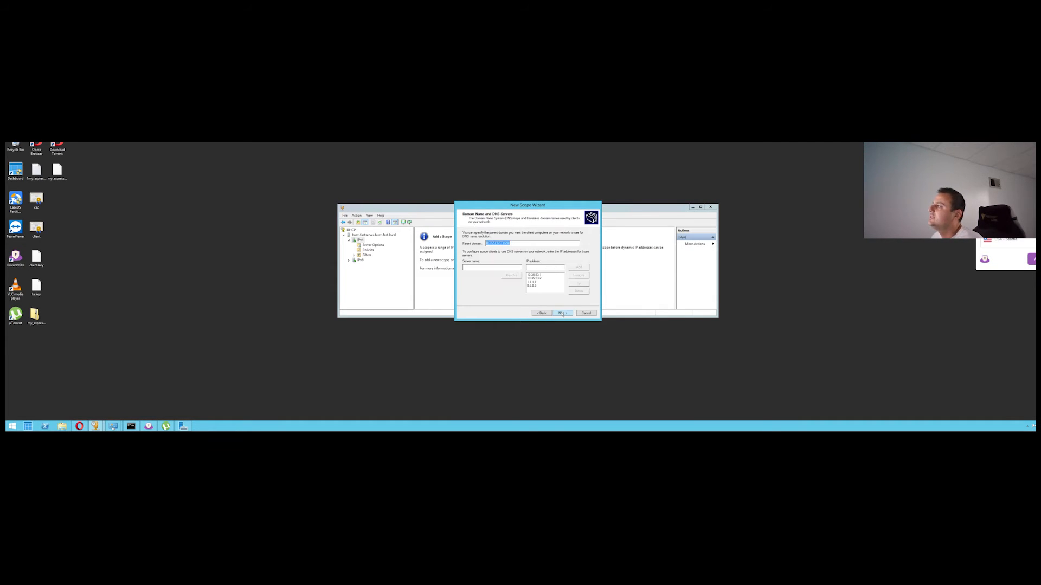
click(534, 278)
click(579, 275)
click(540, 275)
click(579, 276)
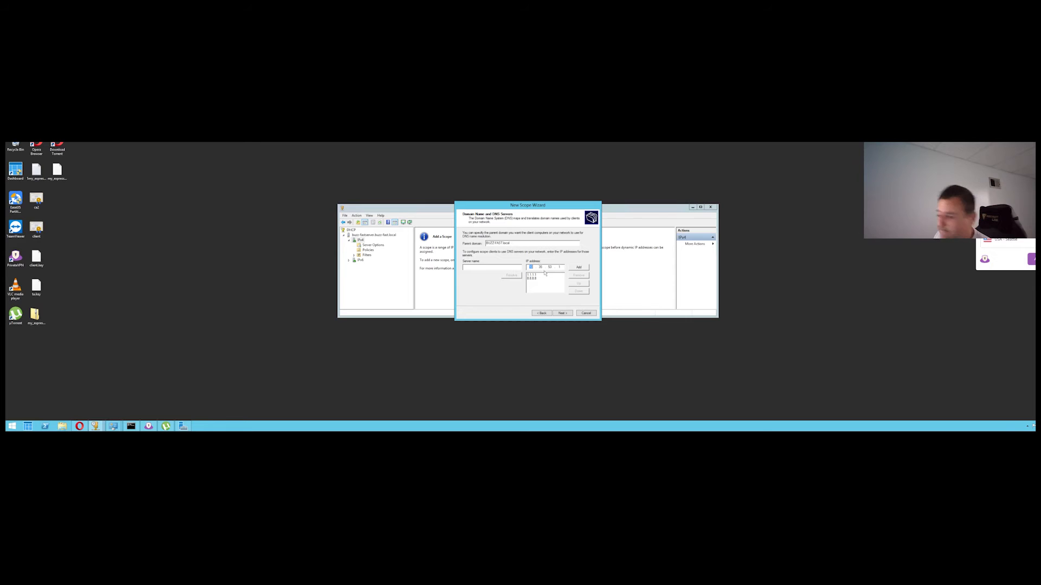
Step: Accept the DNS settings, skip WINS servers, and activate the new scope now
click(565, 314)
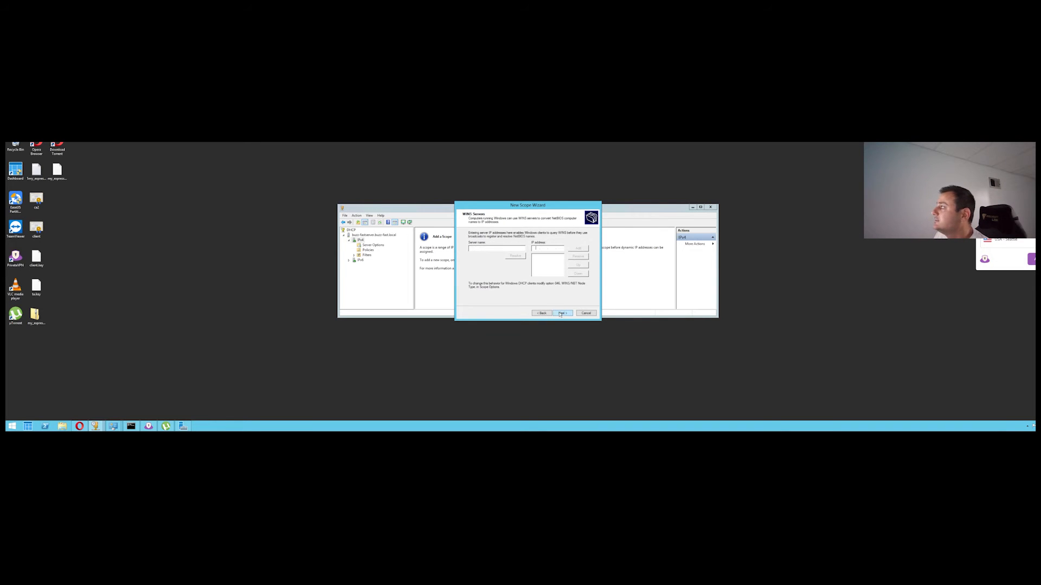
click(563, 314)
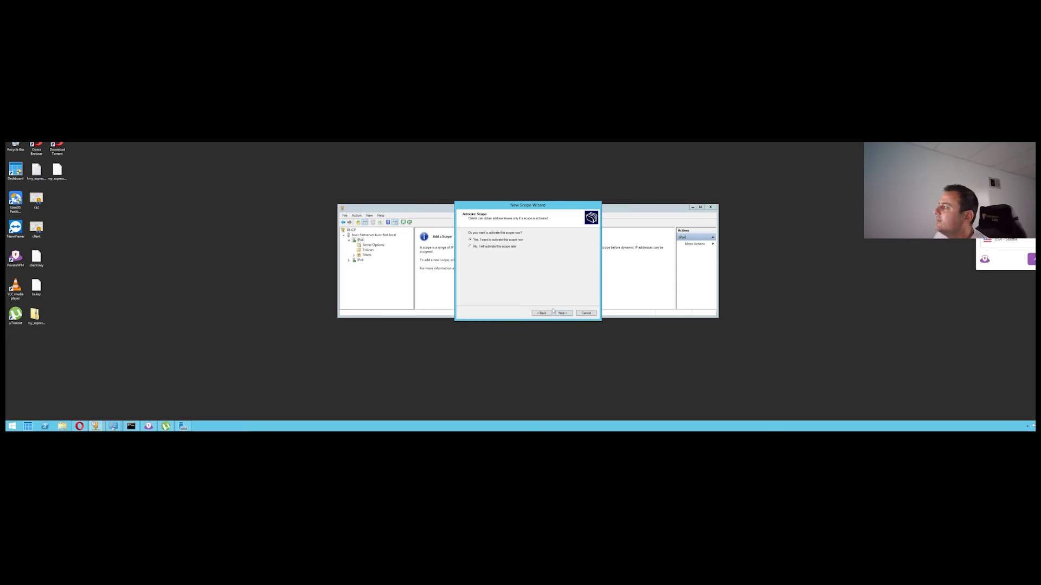
click(562, 314)
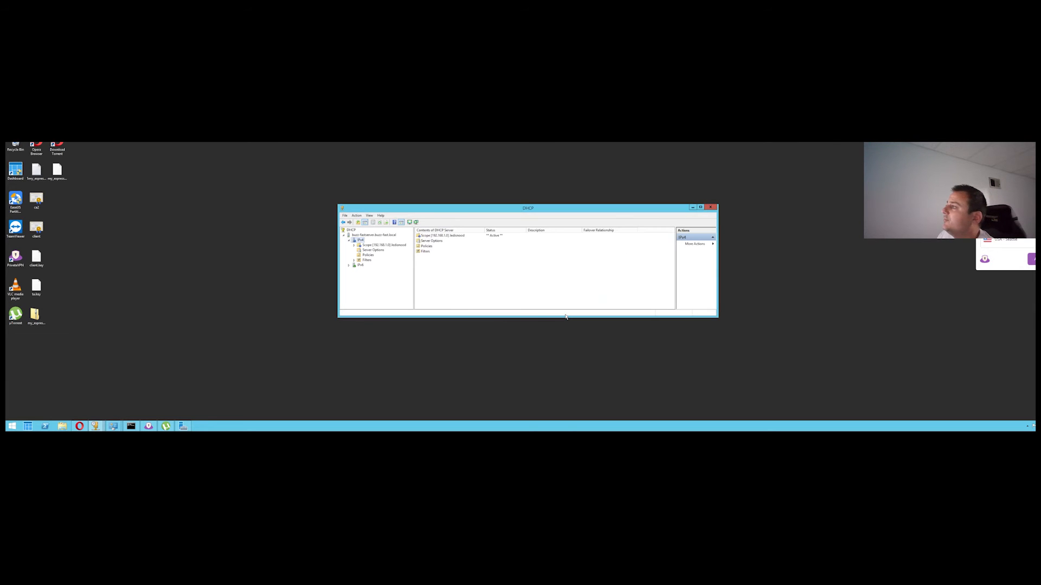
Step: Inspect the new scope's Address Pool and empty Address Leases, then minimize Remote Desktop
double_click(377, 246)
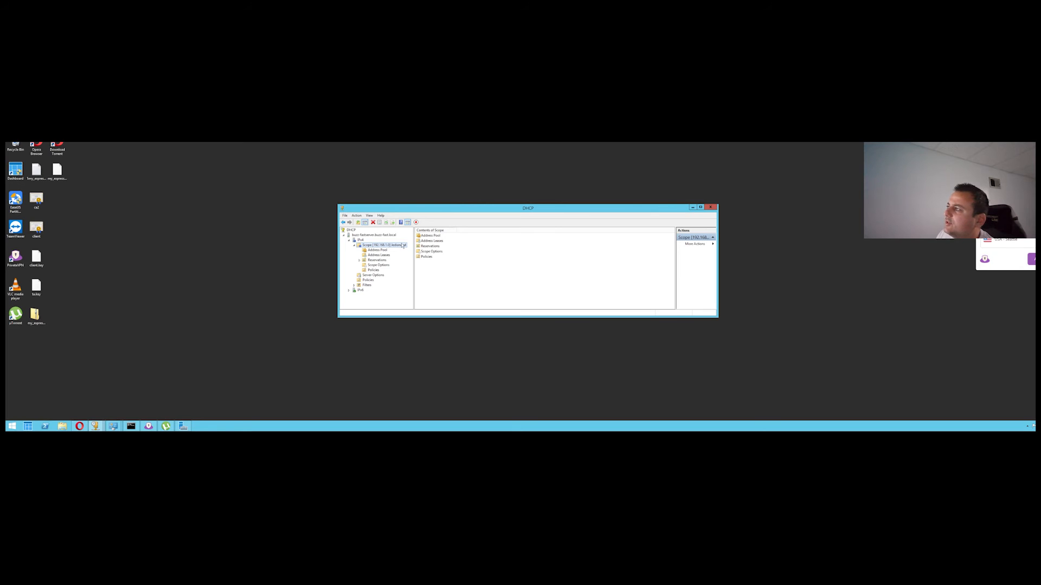
click(381, 250)
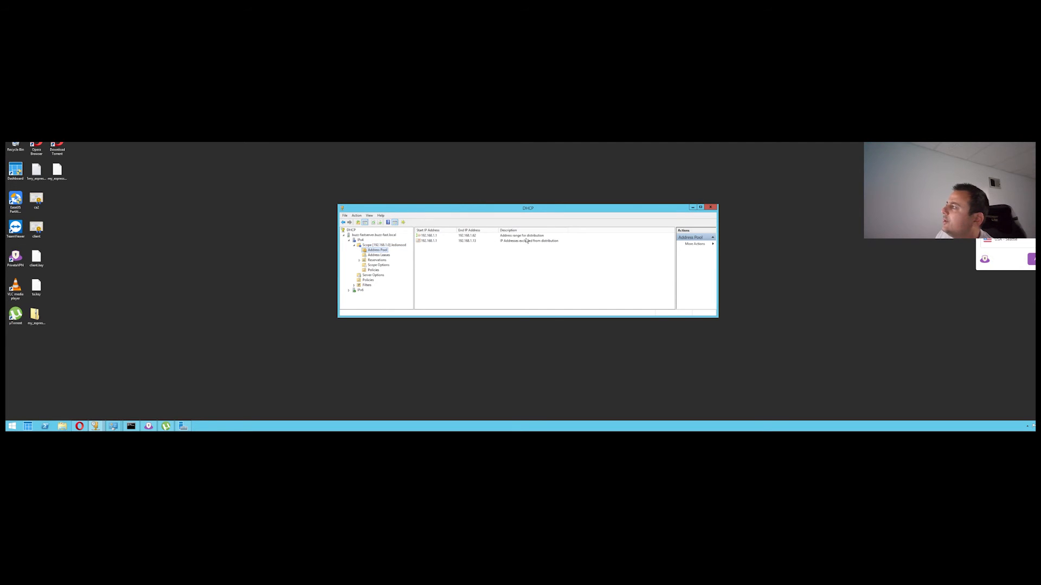
click(380, 257)
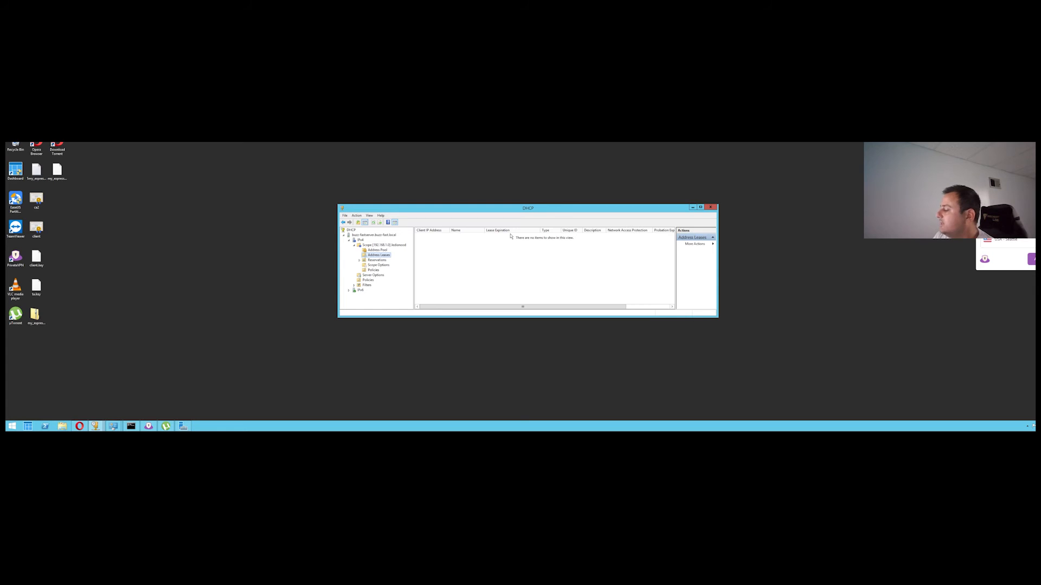
click(377, 250)
click(377, 255)
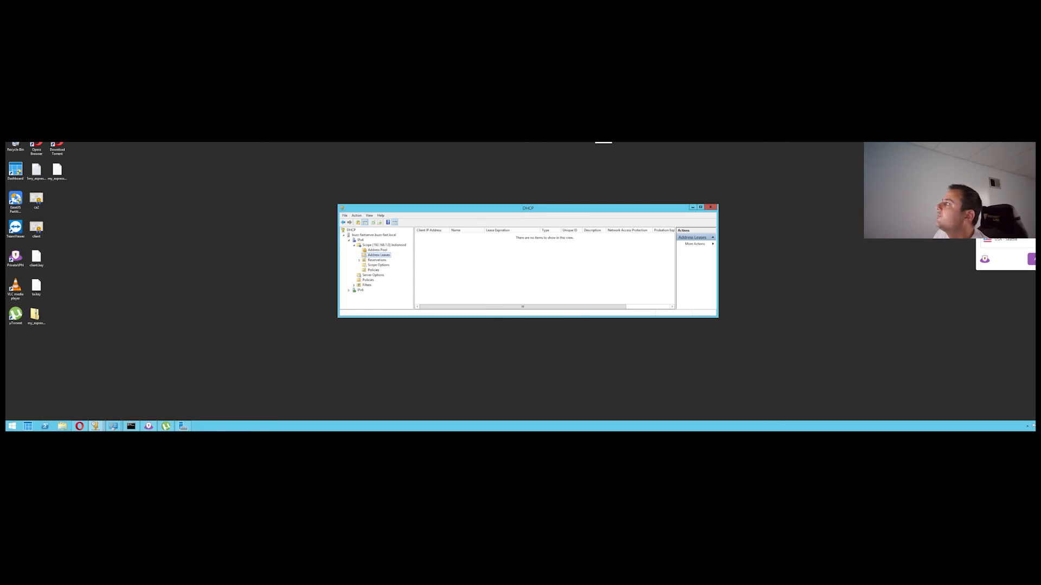
click(598, 140)
click(205, 426)
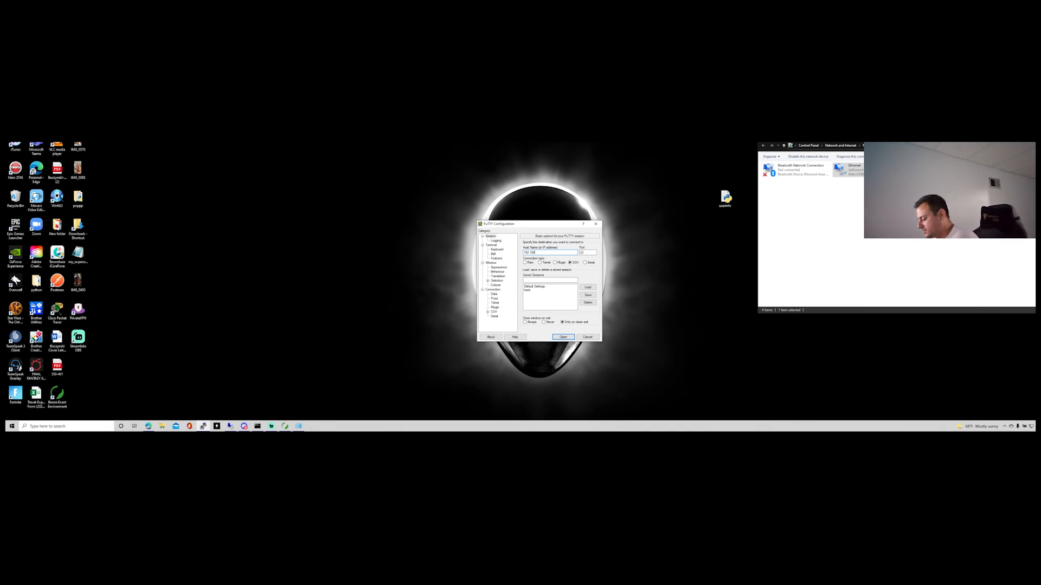
Step: Connect to the router over SSH, accept its host key, and log in with the username and password
key(Return)
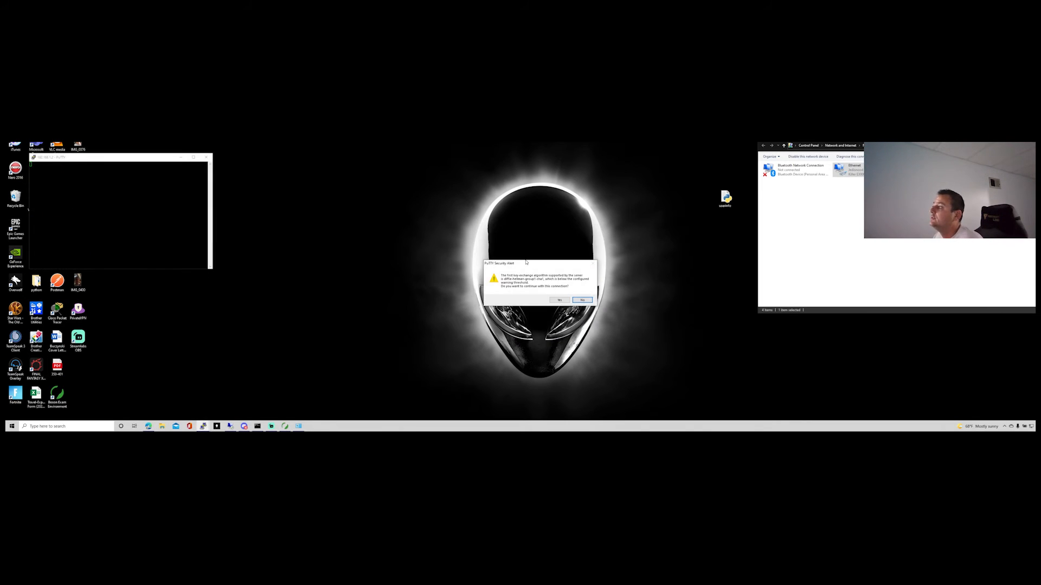
click(551, 302)
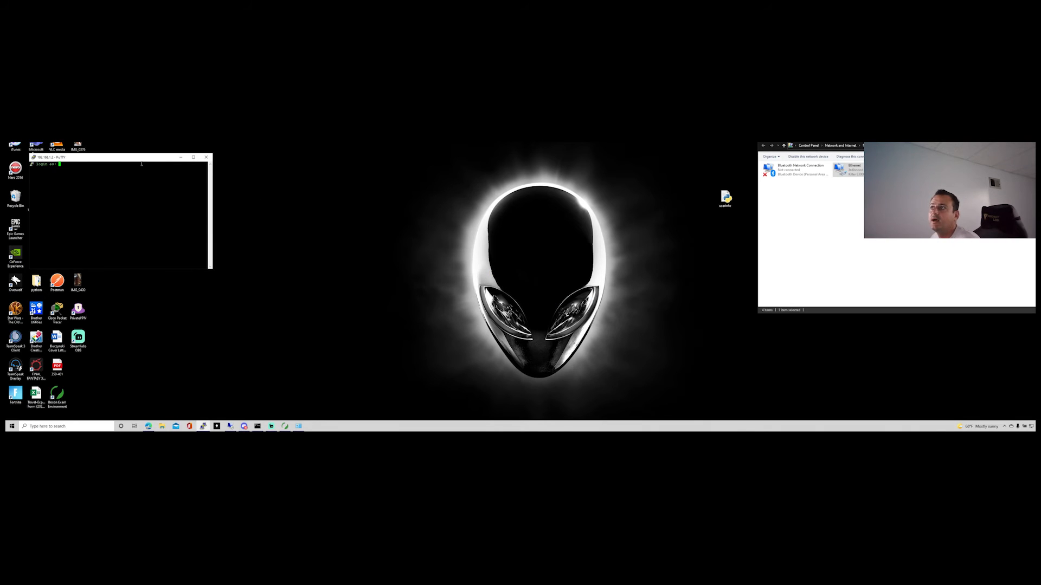
drag(113, 157, 500, 213)
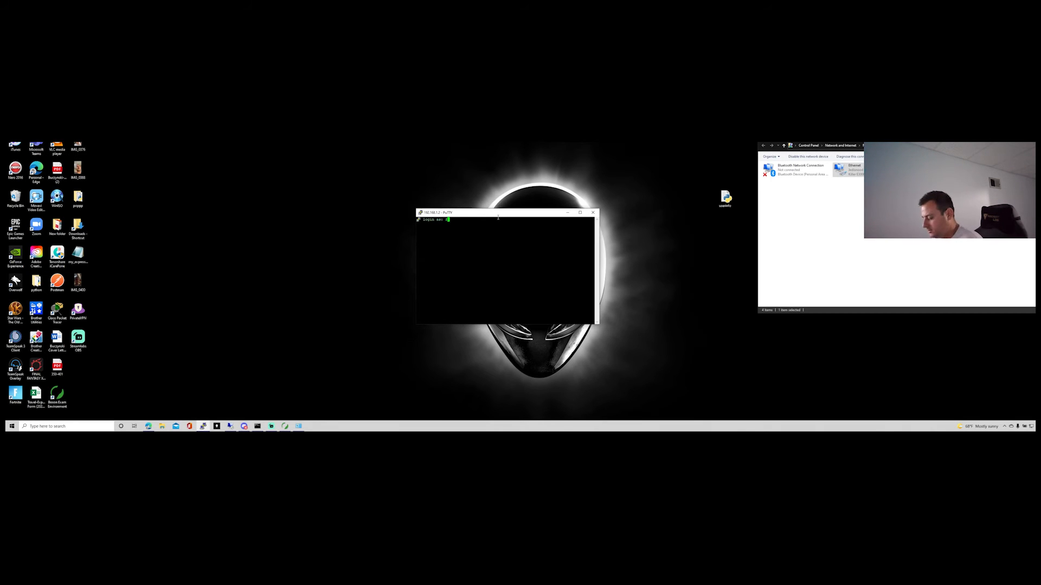
key(Return)
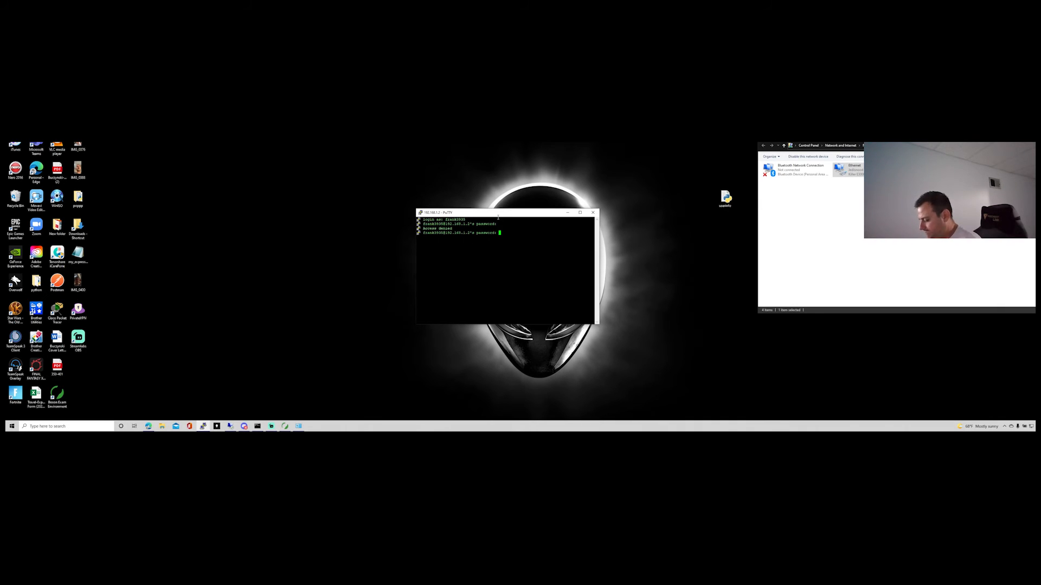
key(Return)
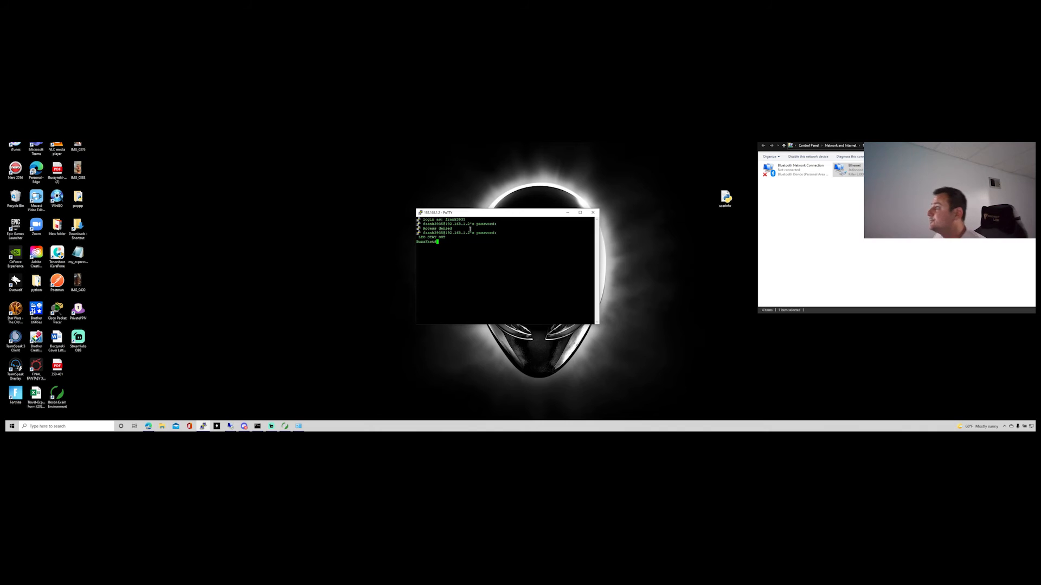
Step: Run 'show ip int bri' and highlight the GigabitEthernet0/0.1 row, then clear the selection
text(show)
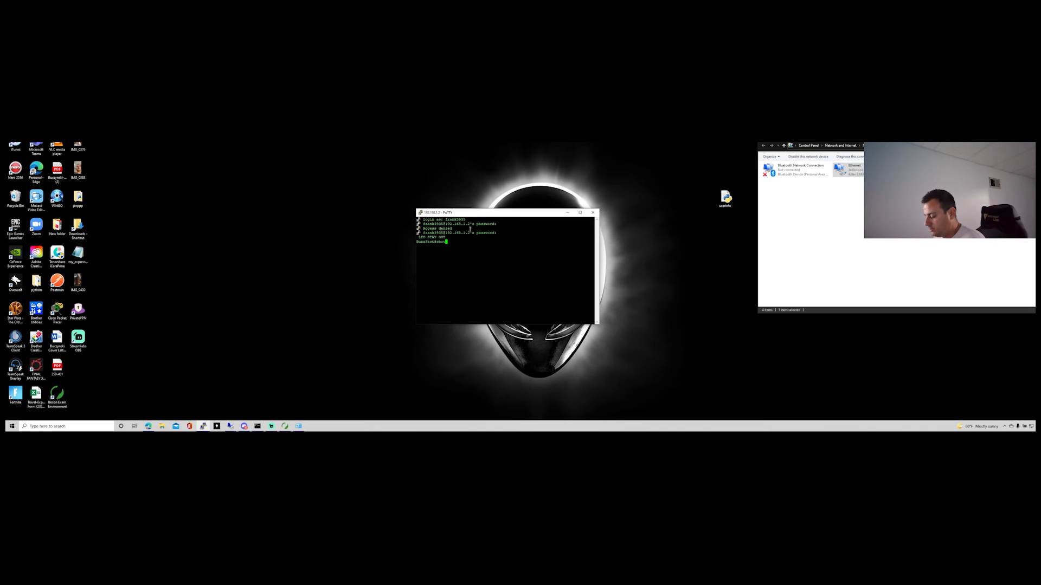
text( ip int bri)
key(Return)
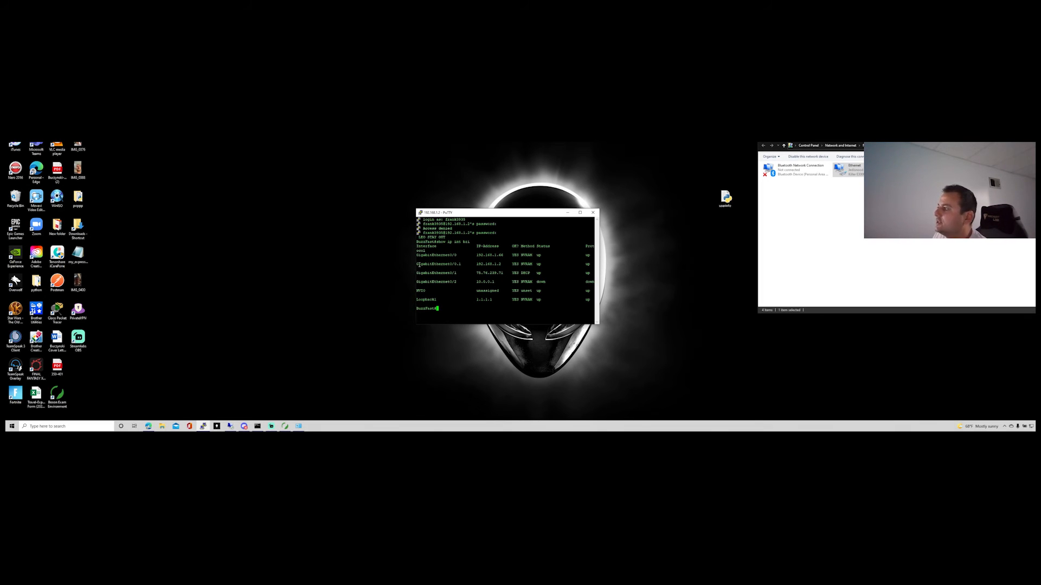
drag(419, 265, 512, 265)
click(425, 262)
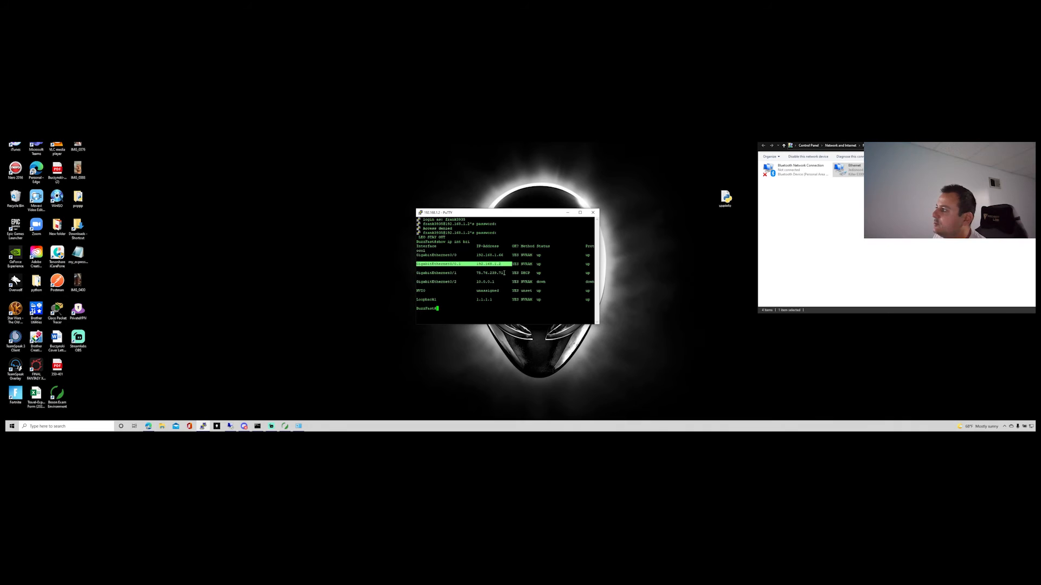
click(447, 309)
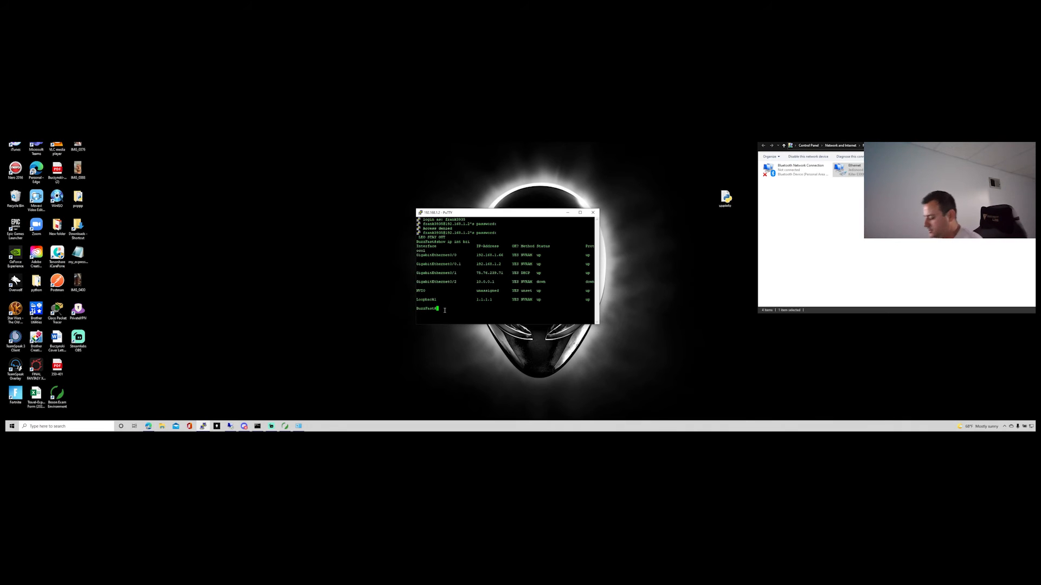
Step: Enter global configuration and then subinterface GigabitEthernet0/0.1 configuration with 'config t' and 'int gig 0/0.1'
text(config t)
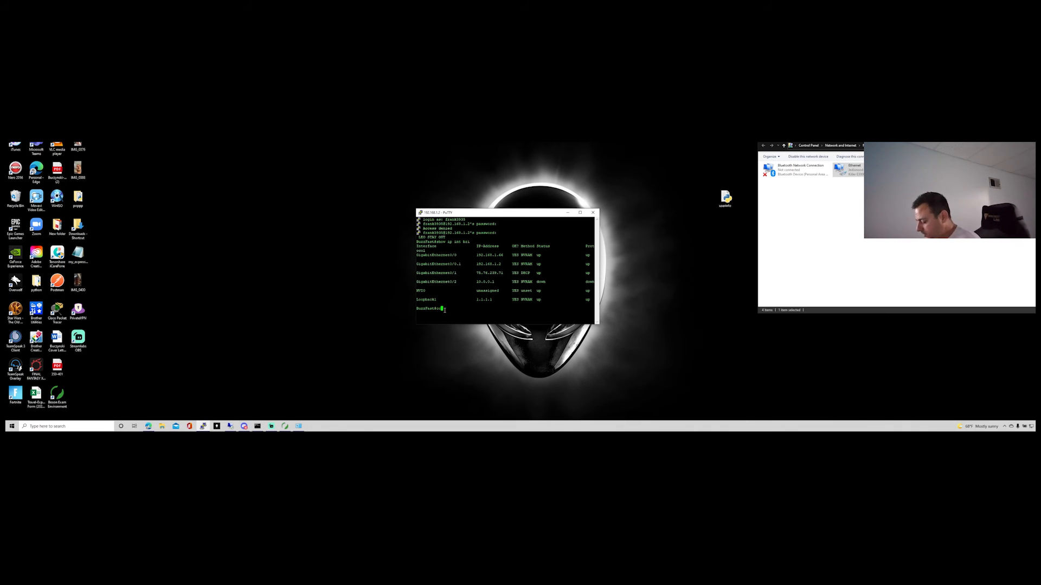
key(Return)
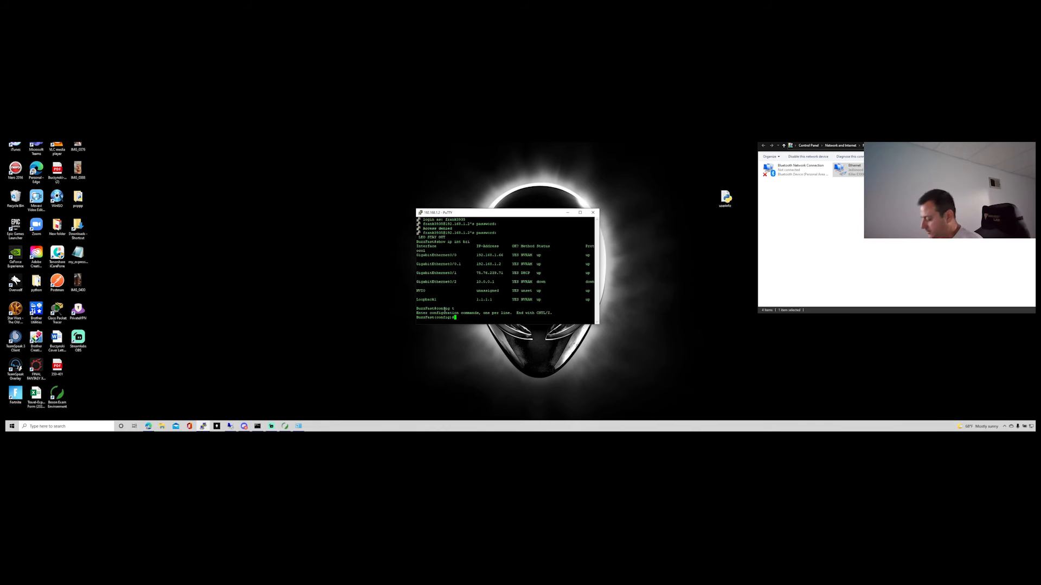
text(int)
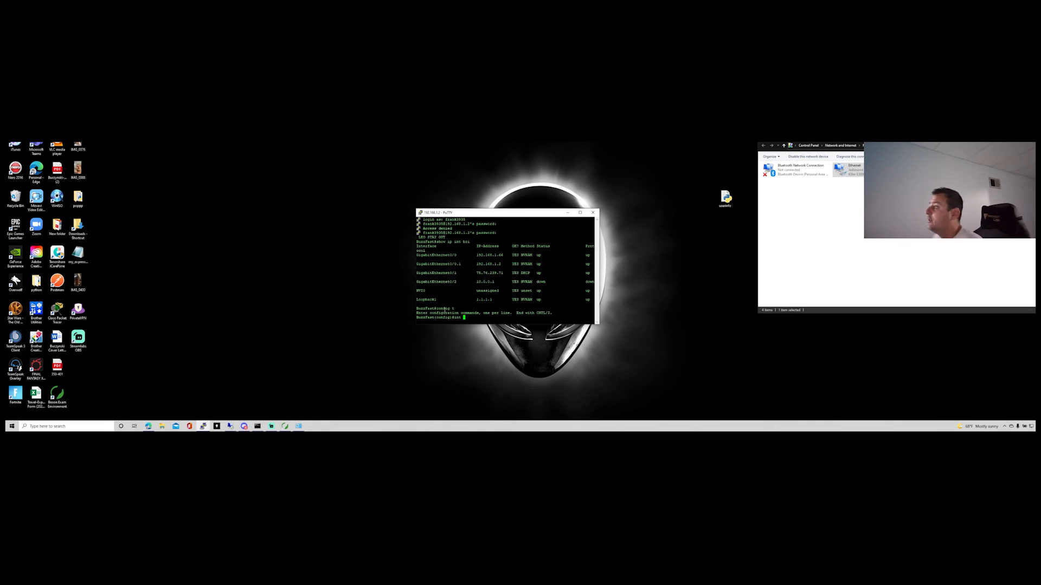
text(gig)
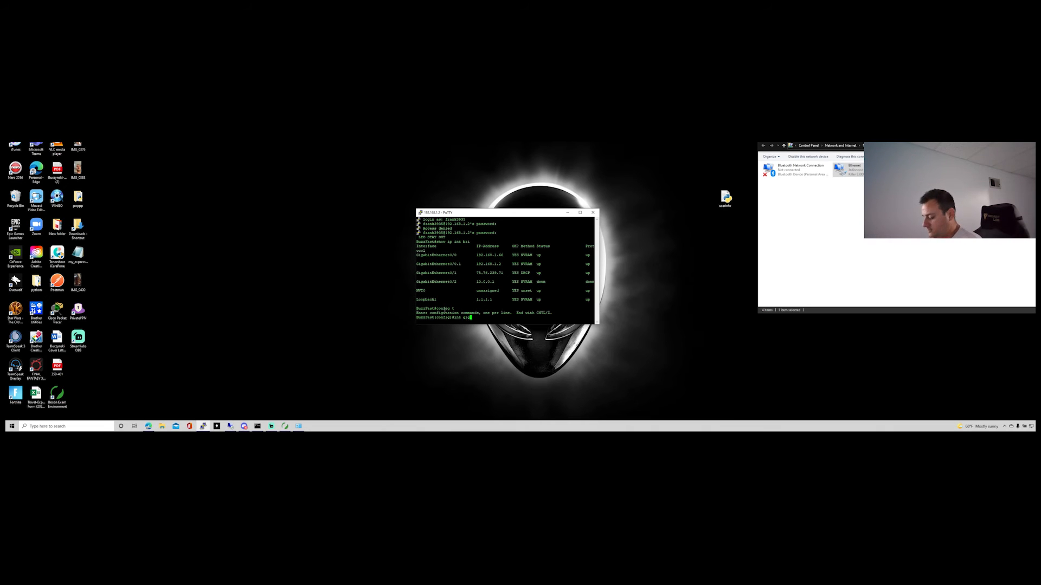
key(Tab)
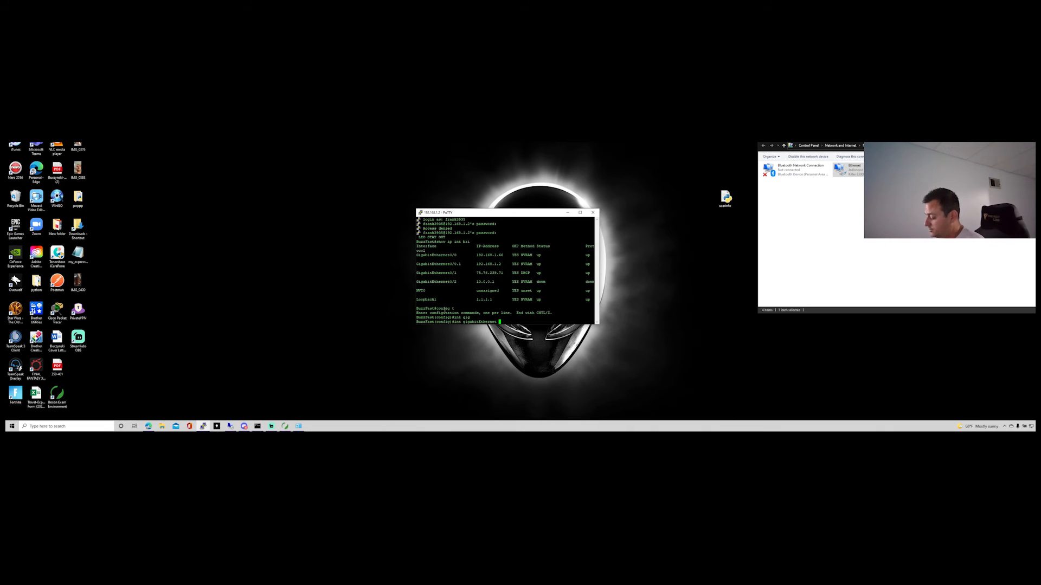
text(0/0.1)
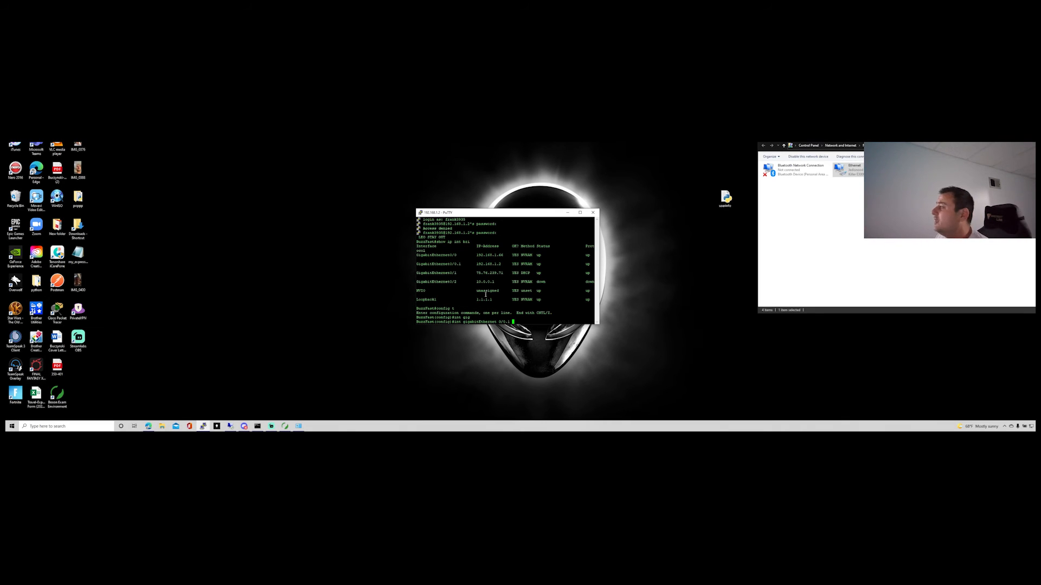
key(Return)
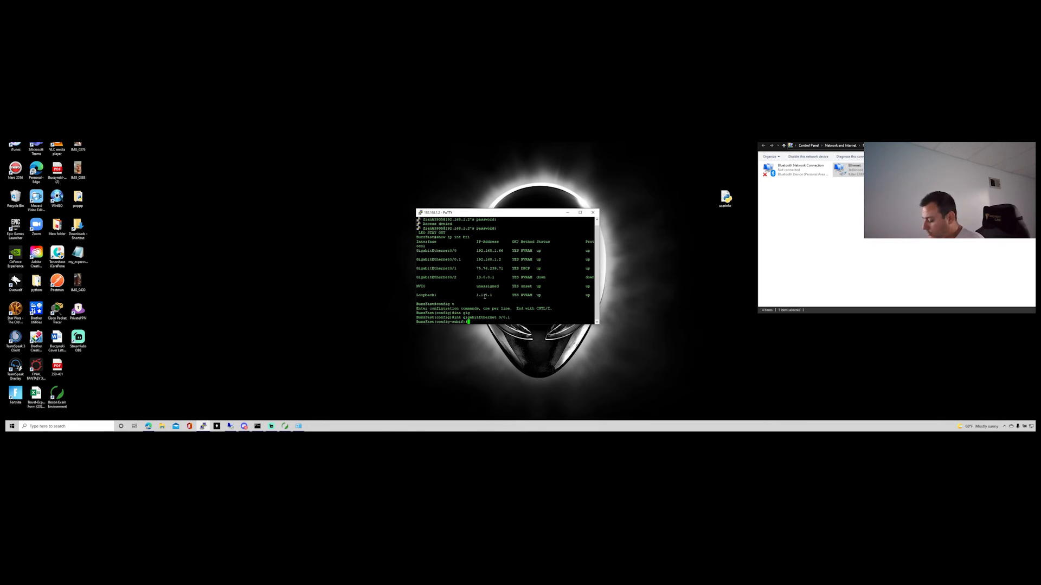
Step: Start an ip helper-address 192.168.1.5 command, erase it unfinished, and close the router session
text(ip he)
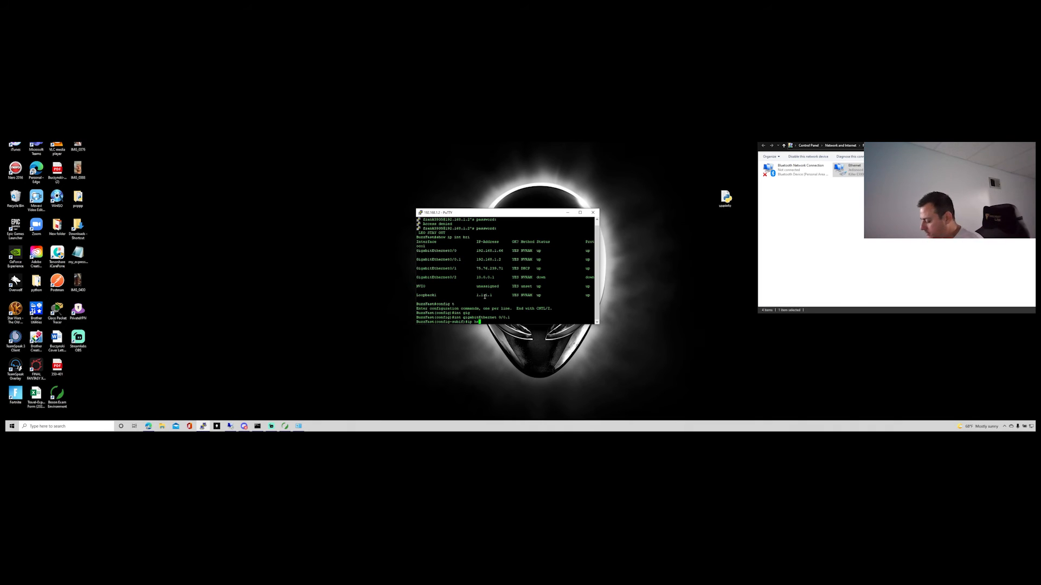
text(lper)
key(Tab)
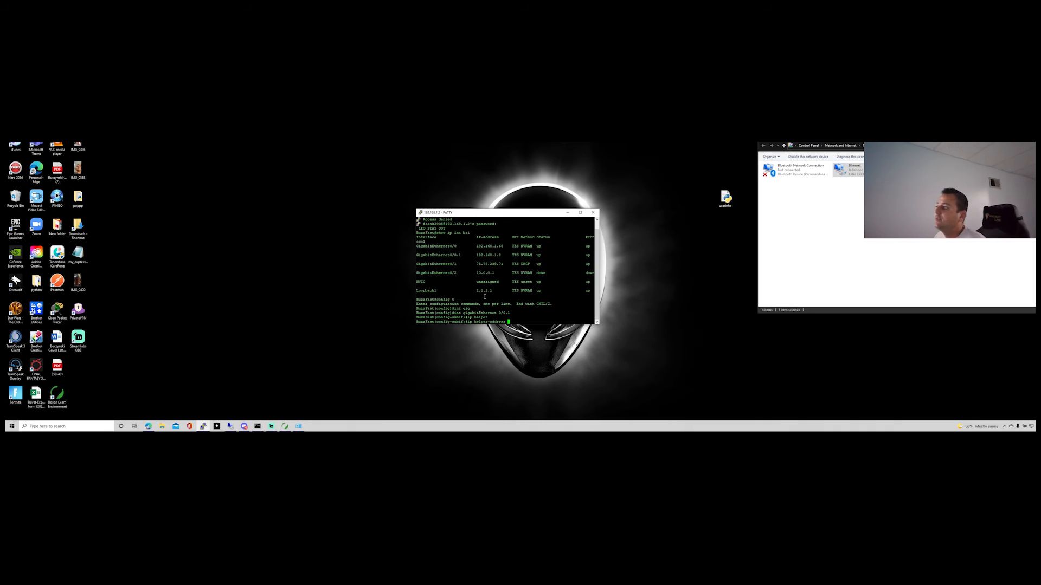
text(192.168)
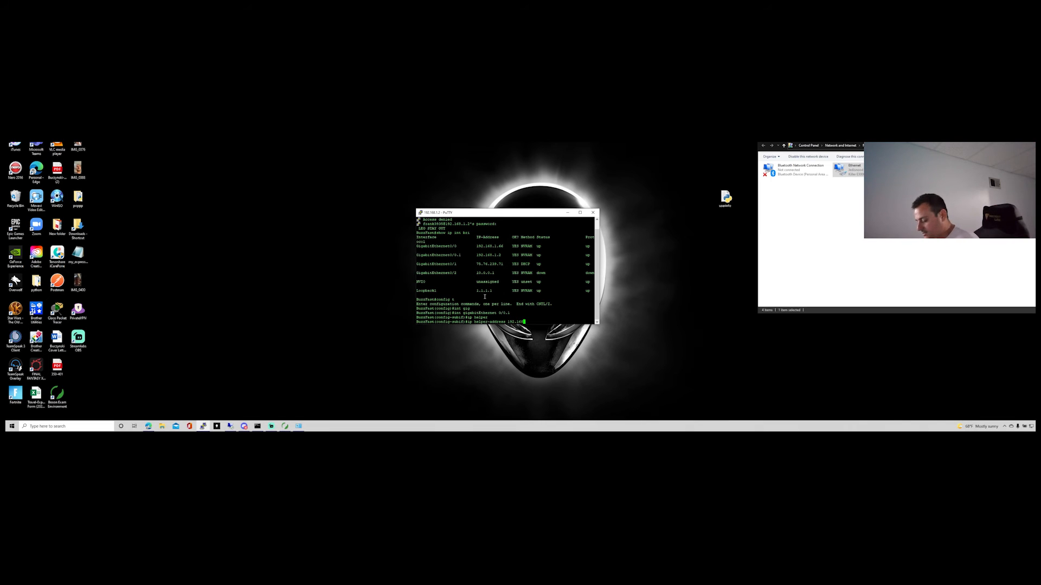
text(.1.5)
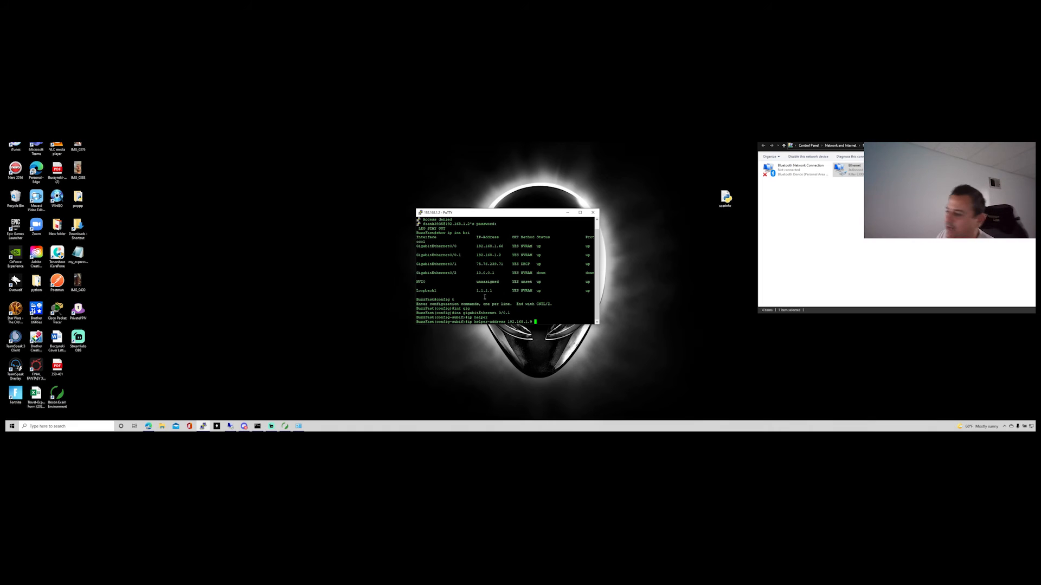
key(BackSpace)
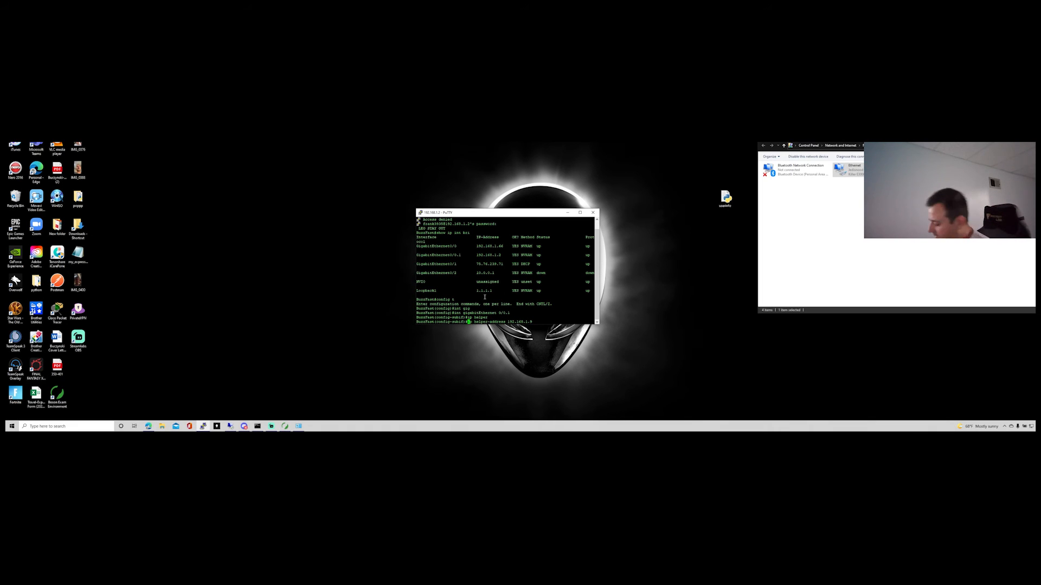
text(no)
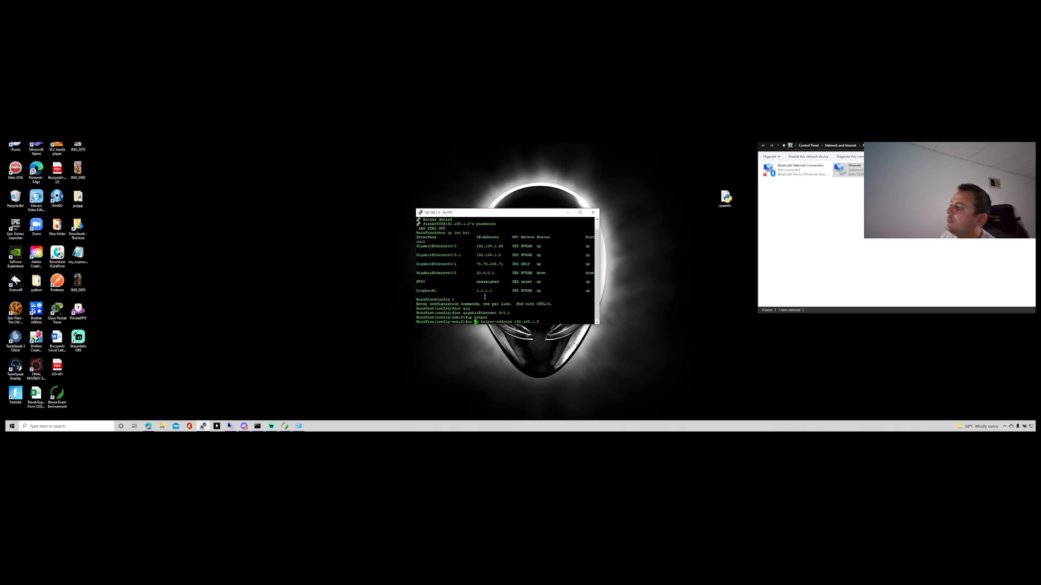
key(Right)
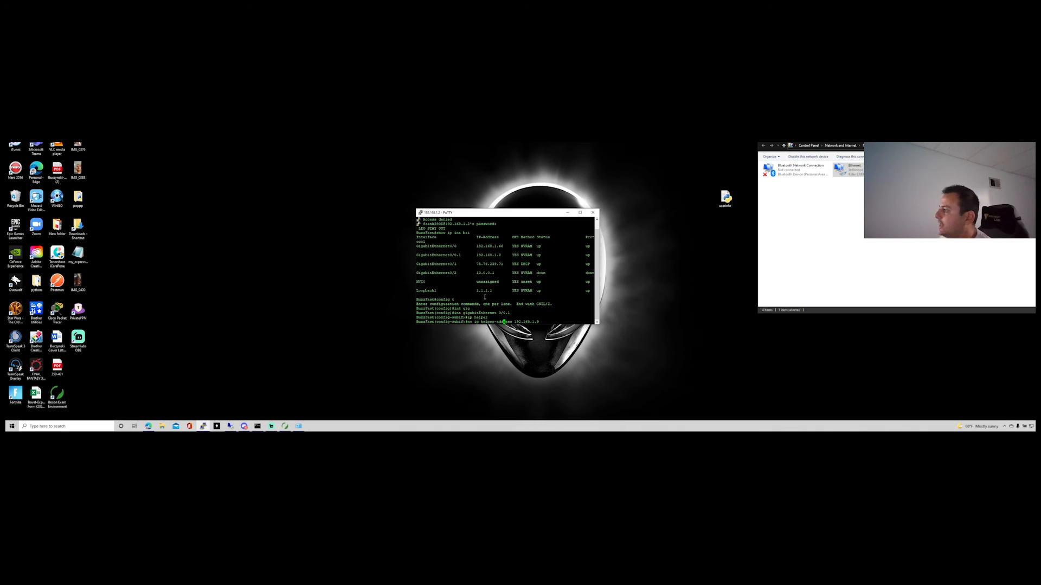
key(End)
key(BackSpace)
key(BackSpace)
key(BackSpace)
key(BackSpace)
key(BackSpace)
key(BackSpace)
key(BackSpace)
key(BackSpace)
key(BackSpace)
key(BackSpace)
key(BackSpace)
key(BackSpace)
key(BackSpace)
key(BackSpace)
key(BackSpace)
key(BackSpace)
key(BackSpace)
key(BackSpace)
key(BackSpace)
key(BackSpace)
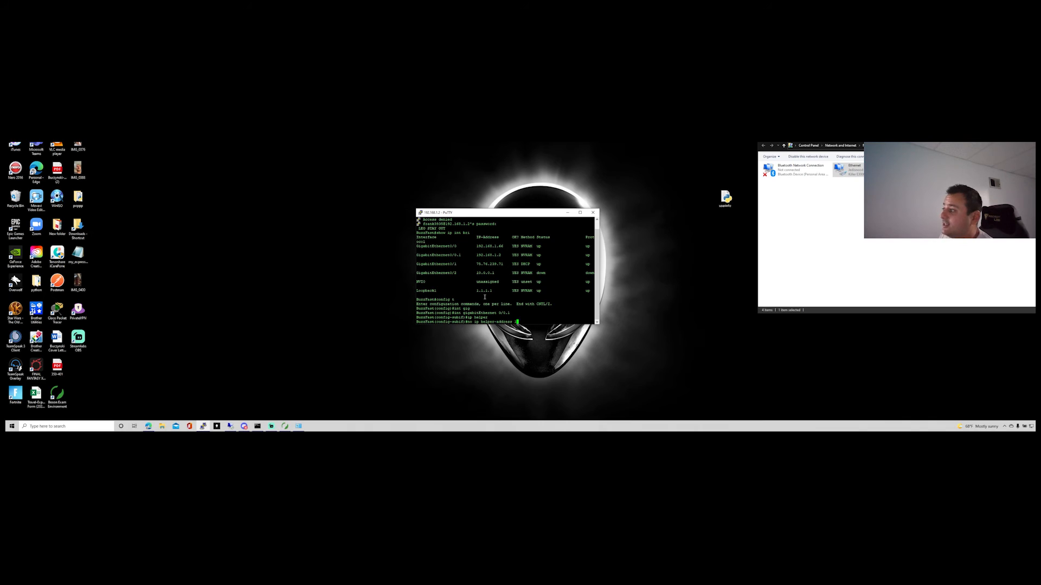
key(BackSpace)
key(BackSpace)
key(BackSpace)
key(BackSpace)
key(BackSpace)
key(BackSpace)
key(BackSpace)
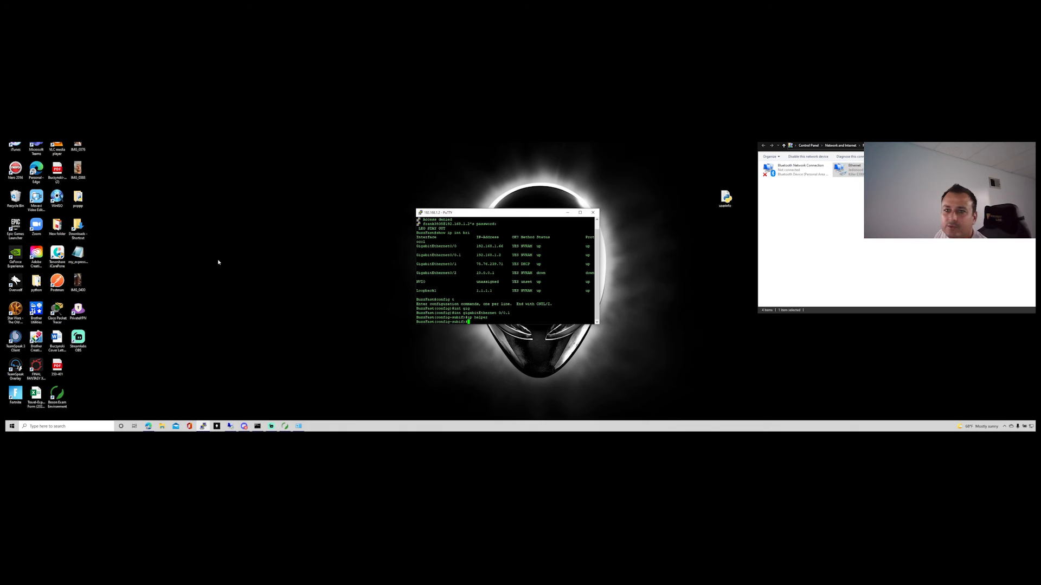
click(594, 213)
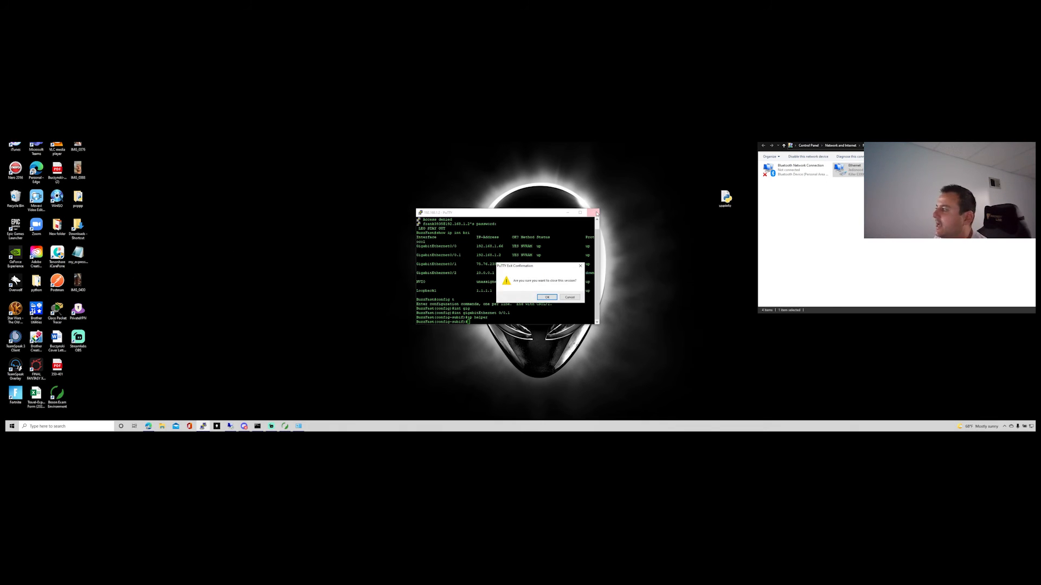
click(547, 298)
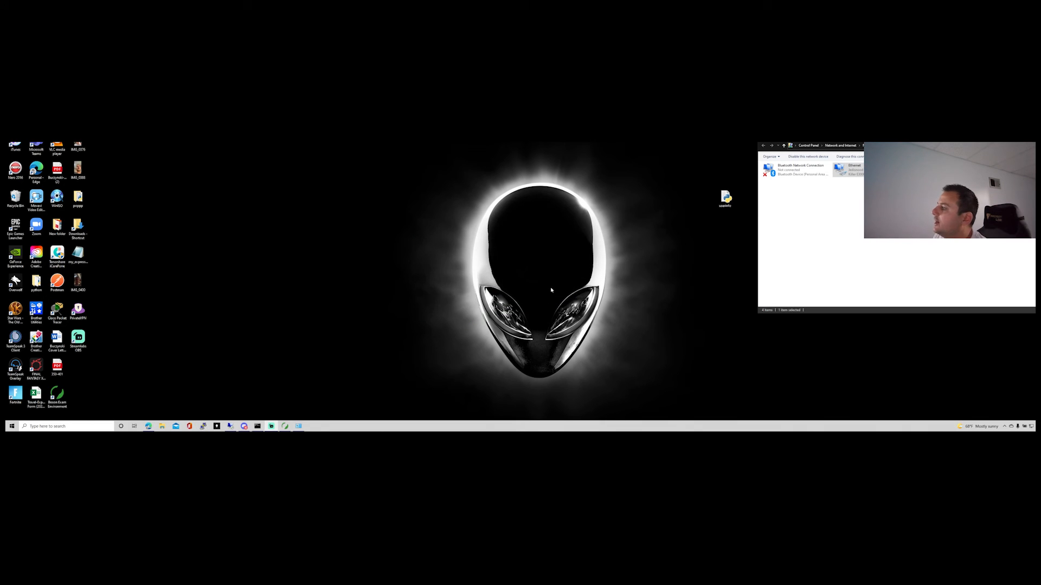
Step: On the remote server, browse the scope's Address Pool, Reservations and still-empty Address Leases
click(221, 427)
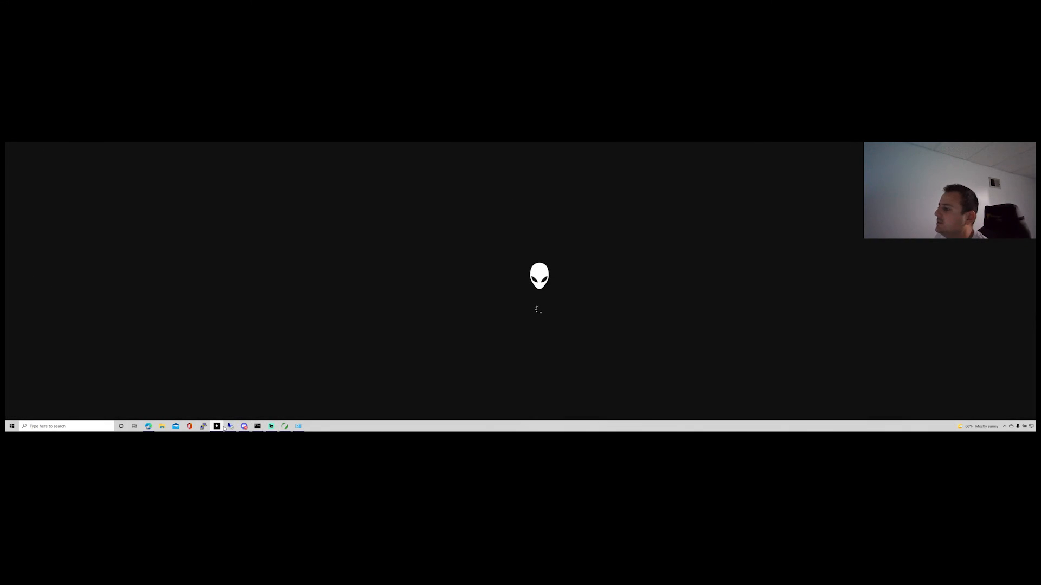
click(244, 427)
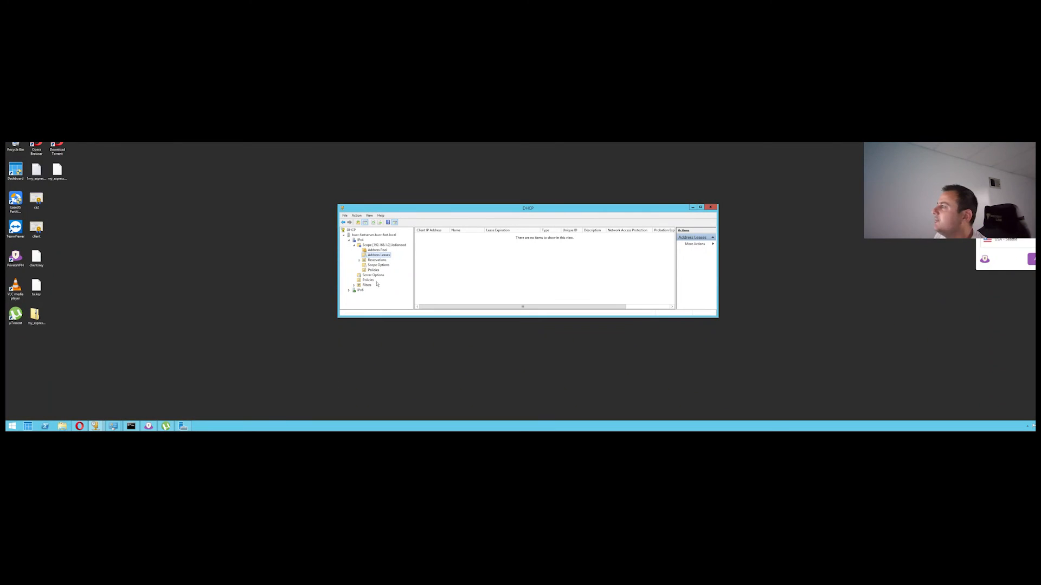
click(376, 250)
click(378, 254)
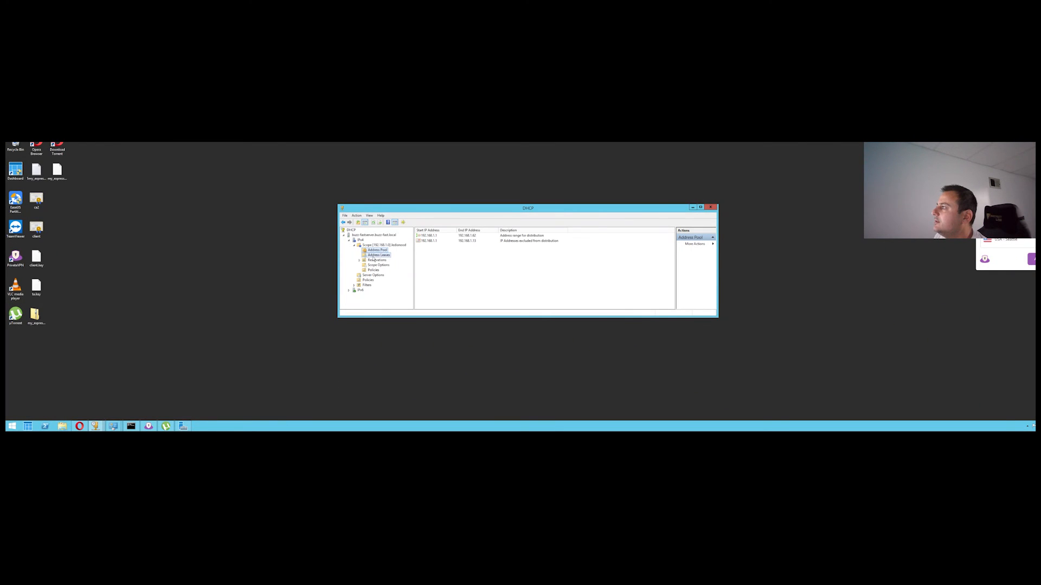
click(376, 260)
click(378, 256)
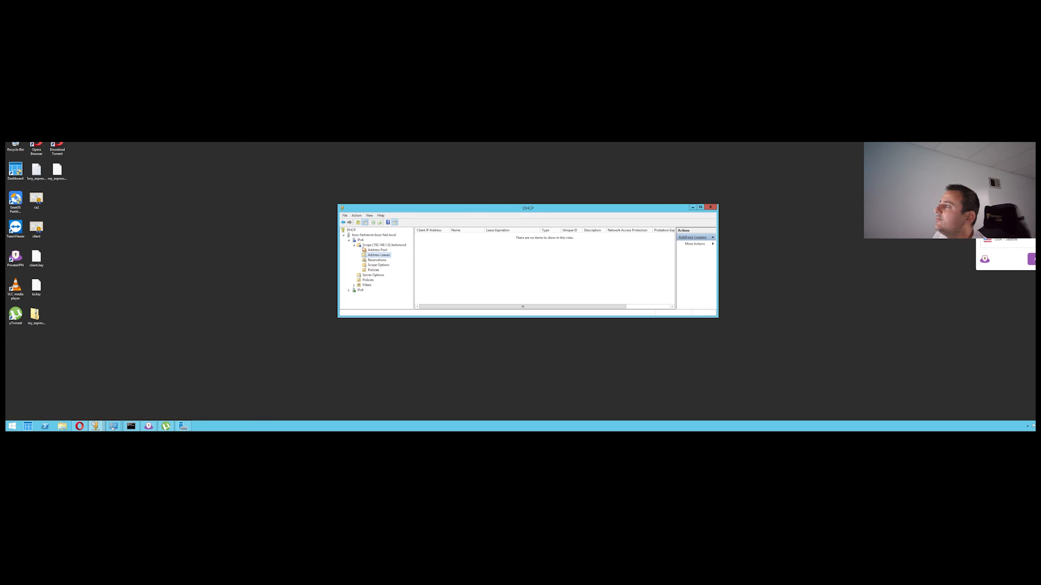
click(371, 250)
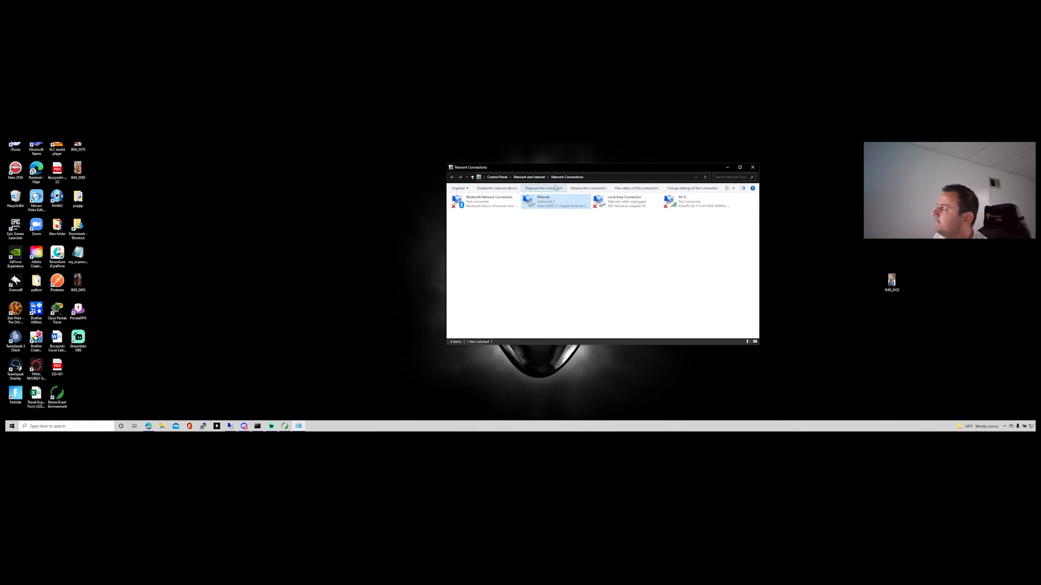
Step: Disable the Ethernet adapter, then enable it again
right_click(555, 204)
click(563, 206)
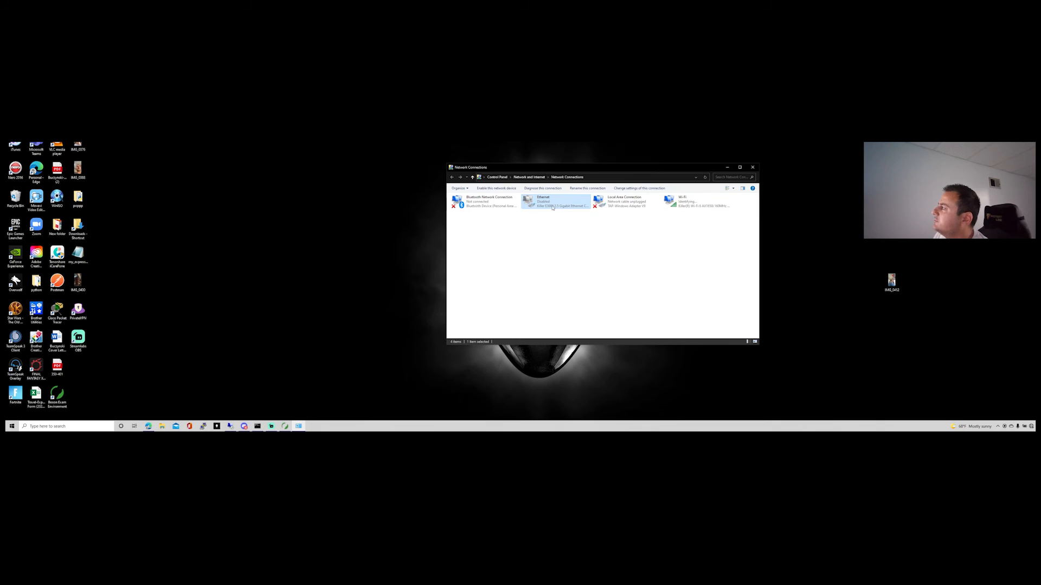
right_click(552, 207)
click(558, 213)
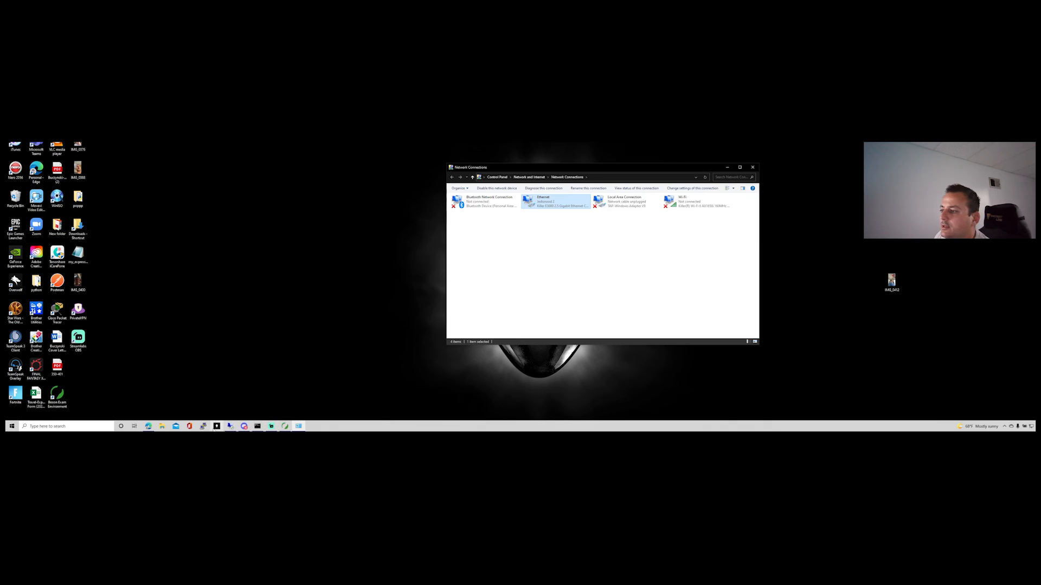
Step: On the server, view the scope's Address Leases in a taller DHCP window, then its Reservations
click(231, 427)
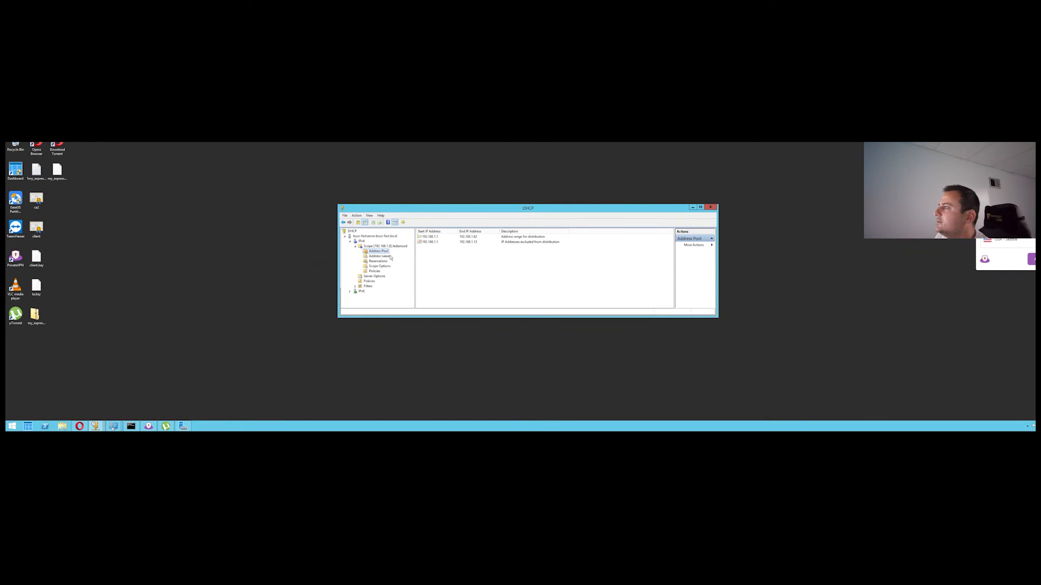
click(390, 258)
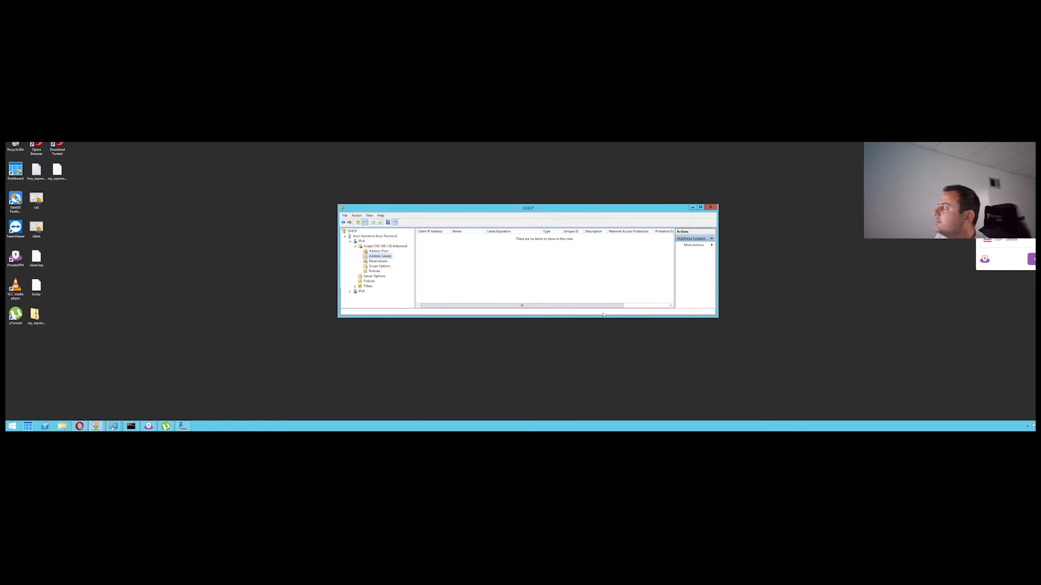
drag(597, 317, 607, 364)
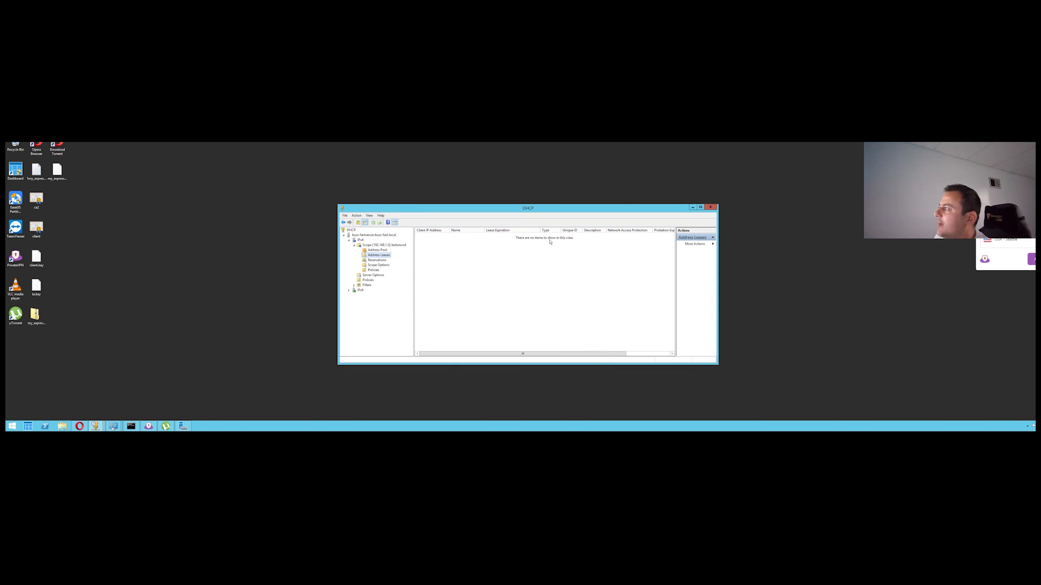
click(375, 265)
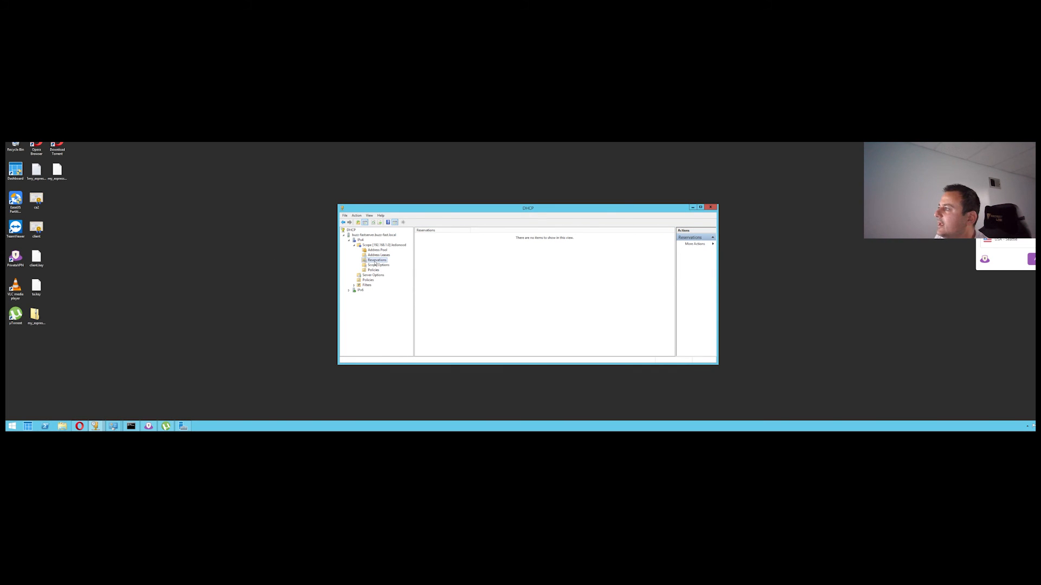
Step: Re-expand IPv4 and the 192.168.1.0 scope, recheck Address Leases, and close the DHCP console
double_click(358, 237)
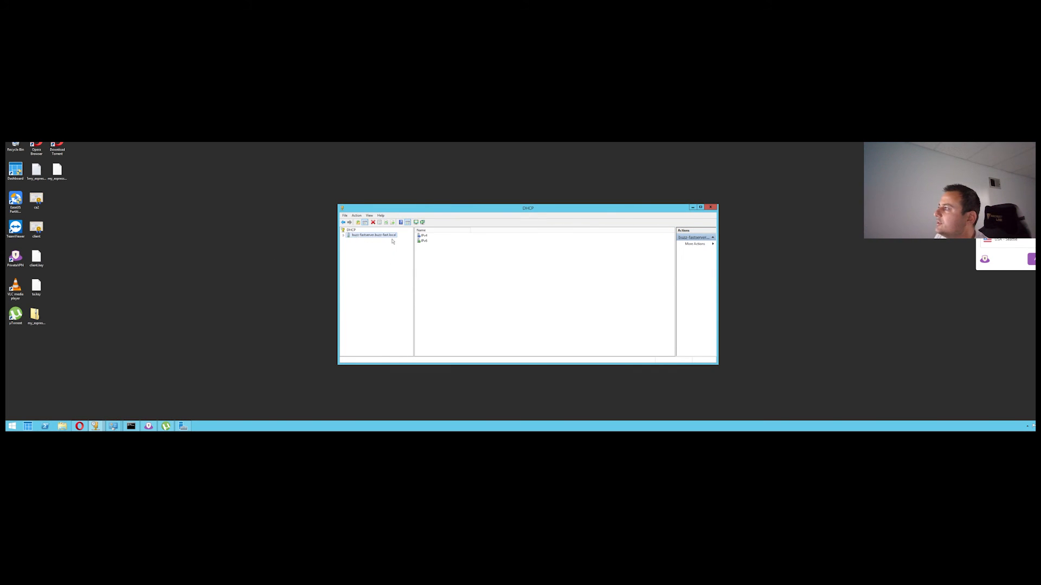
double_click(425, 236)
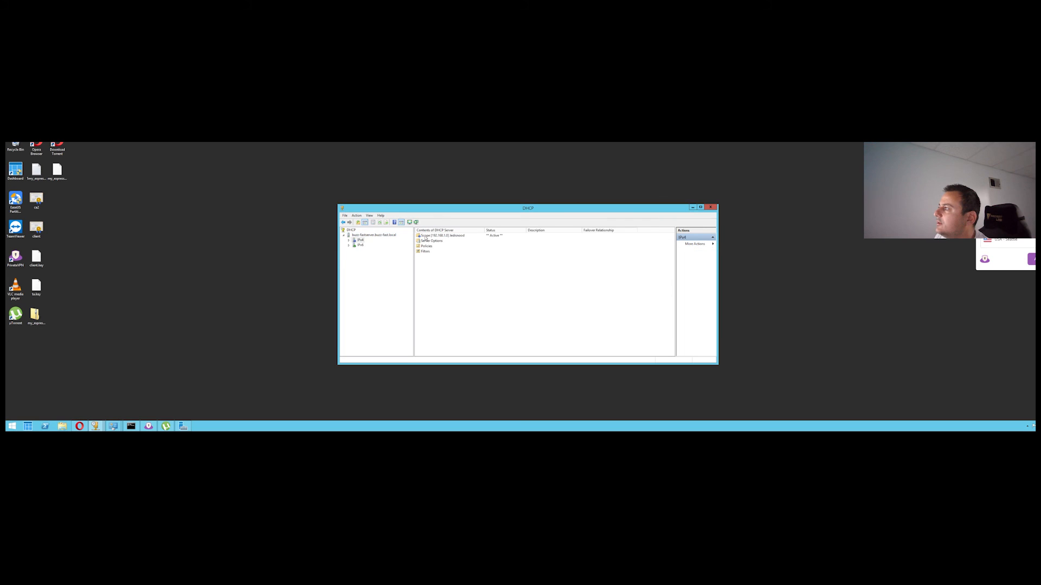
click(369, 249)
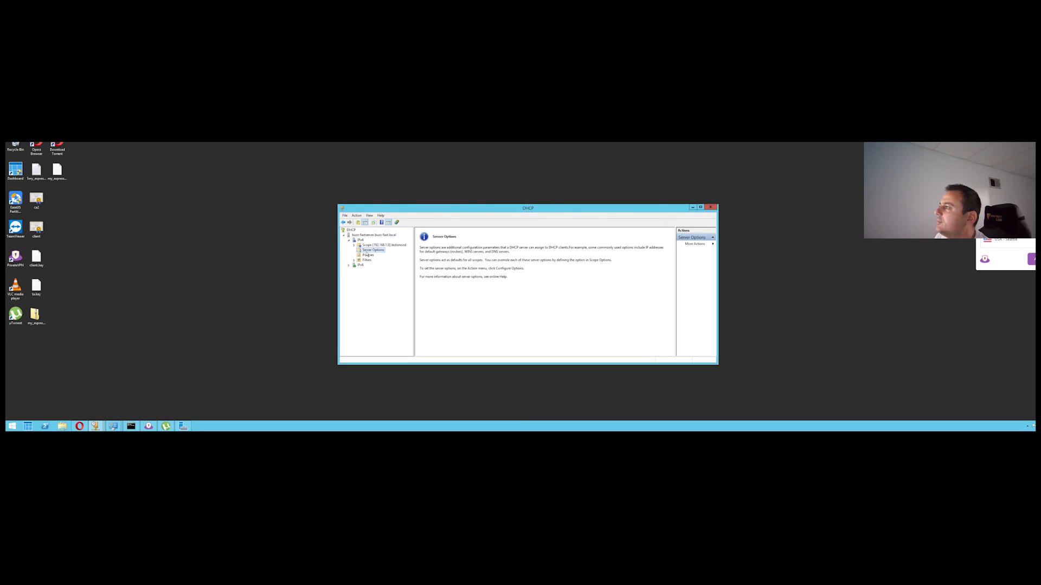
double_click(380, 245)
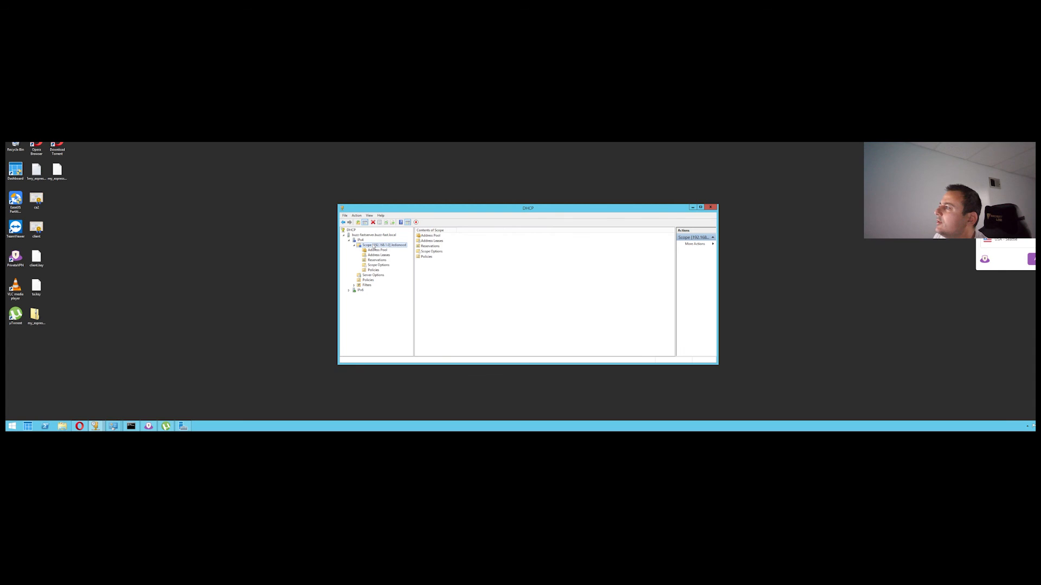
click(377, 256)
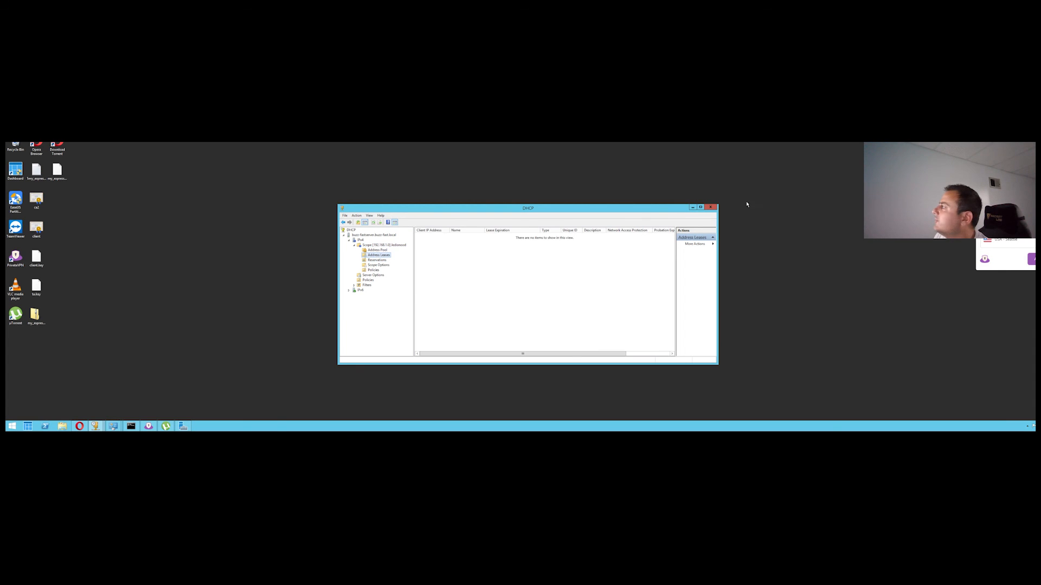
click(710, 206)
right_click(12, 426)
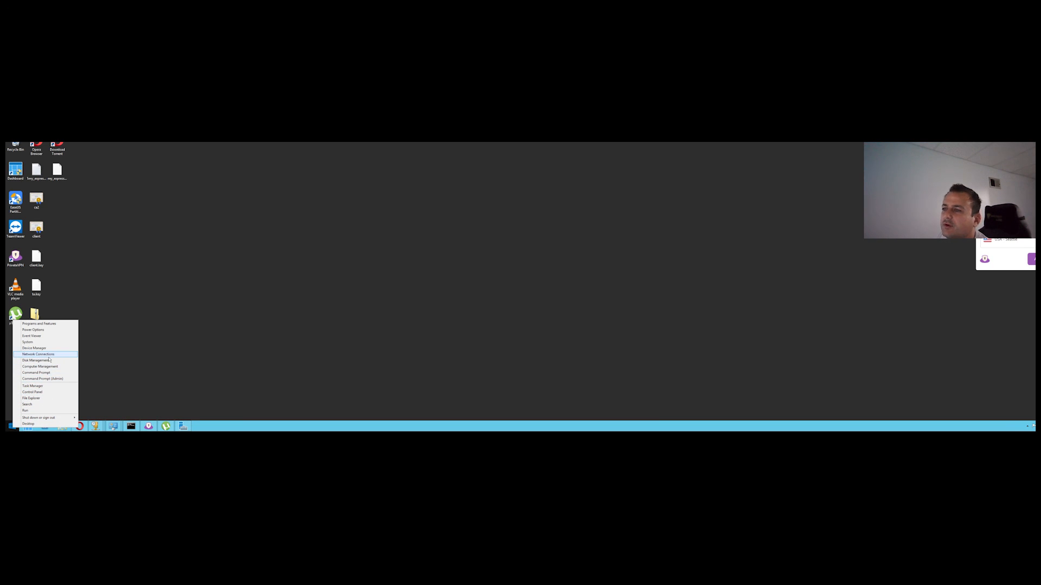
Step: Find Server Manager through Search and launch DHCP from its Tools menu, selecting the server
click(45, 405)
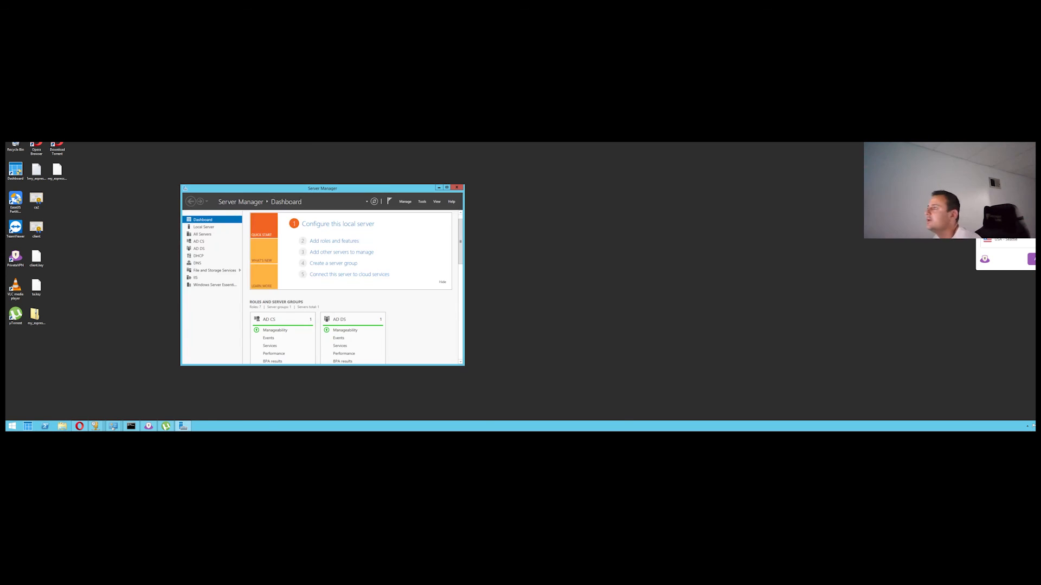
click(422, 202)
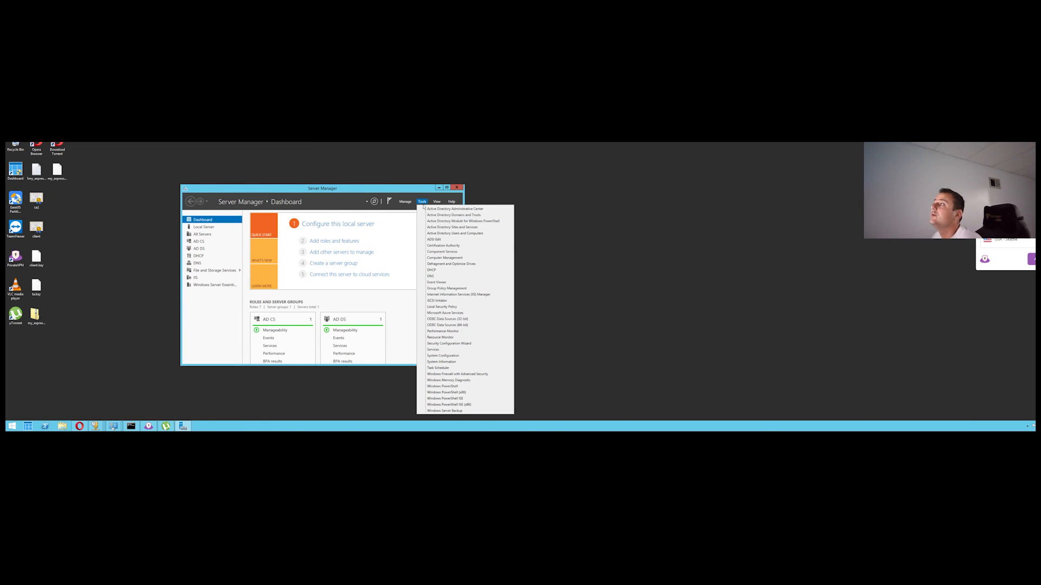
click(200, 194)
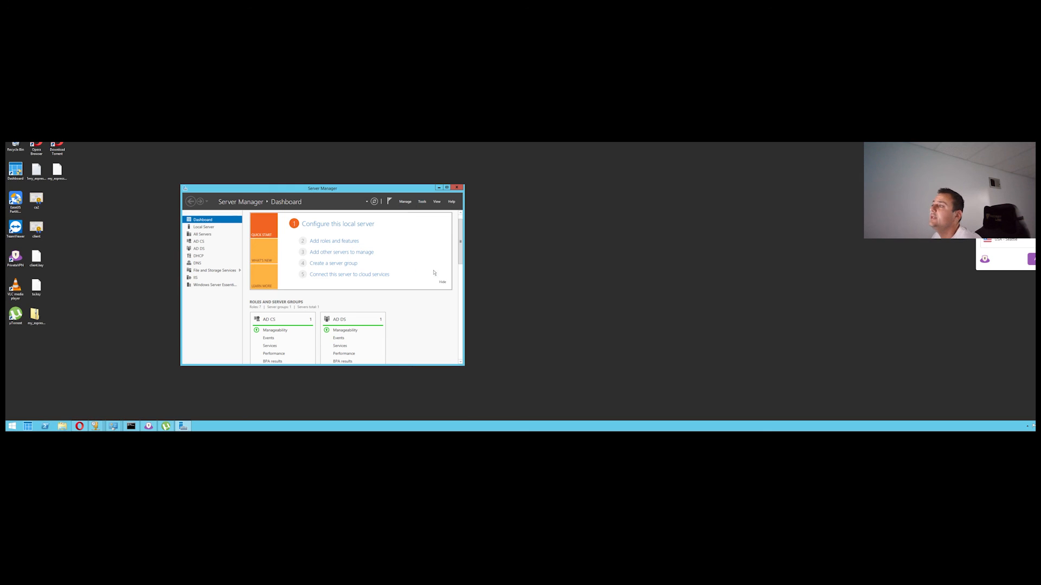
click(48, 181)
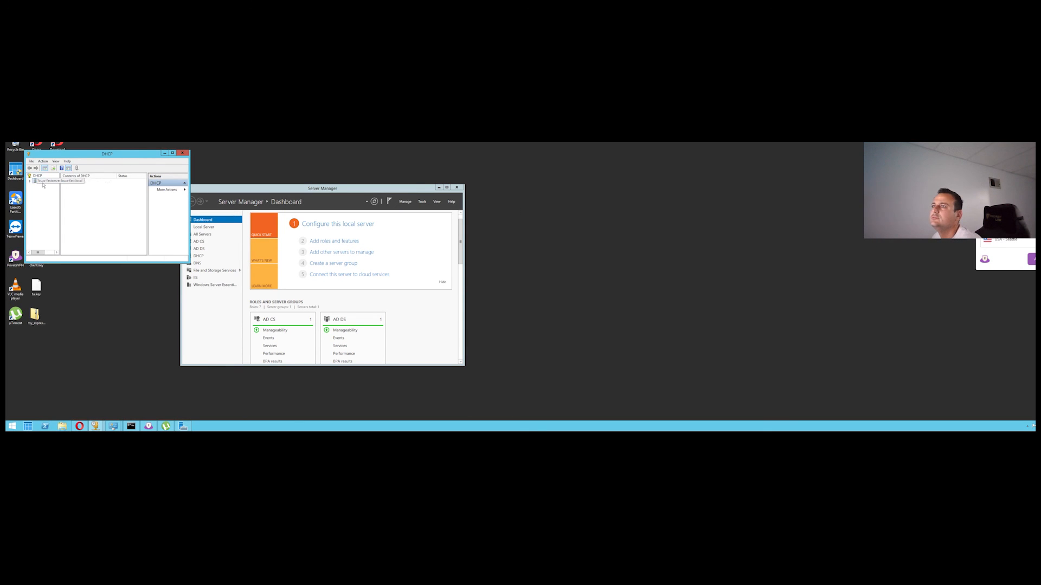
Step: Centre and widen the DHCP window, minimize Server Manager, and widen the tree pane
drag(115, 154, 339, 187)
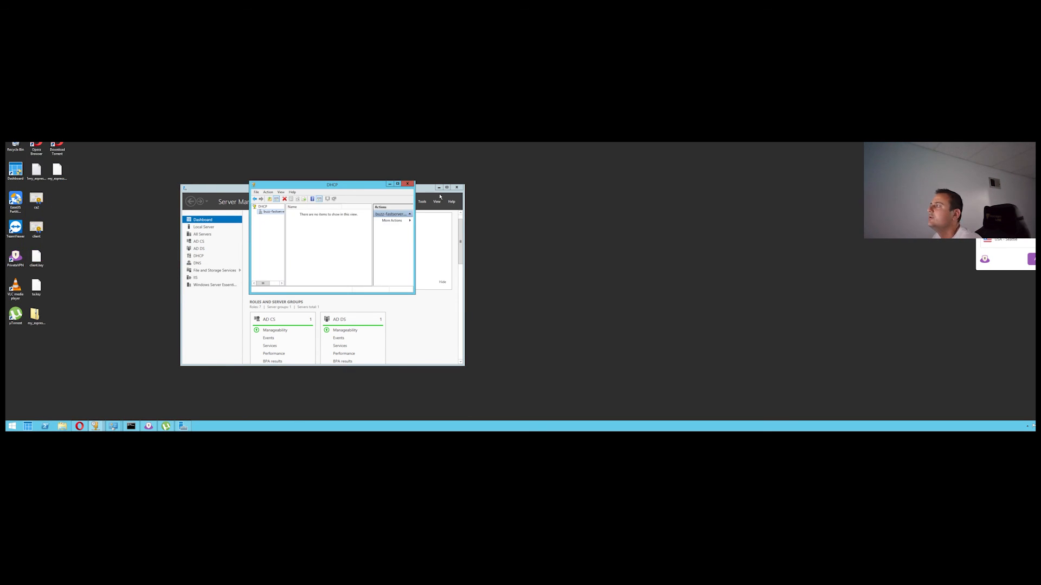
click(438, 187)
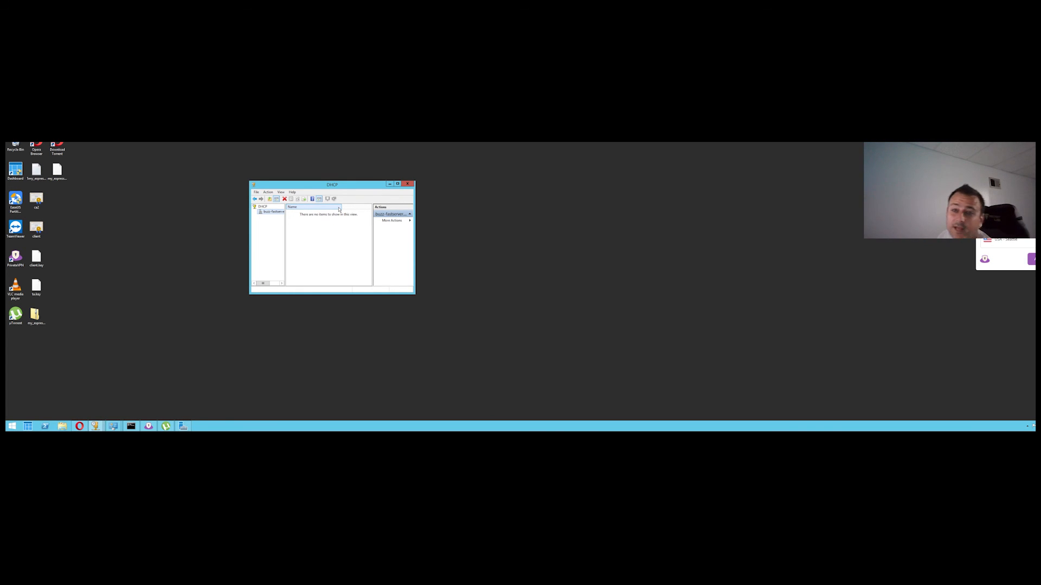
drag(415, 233, 551, 254)
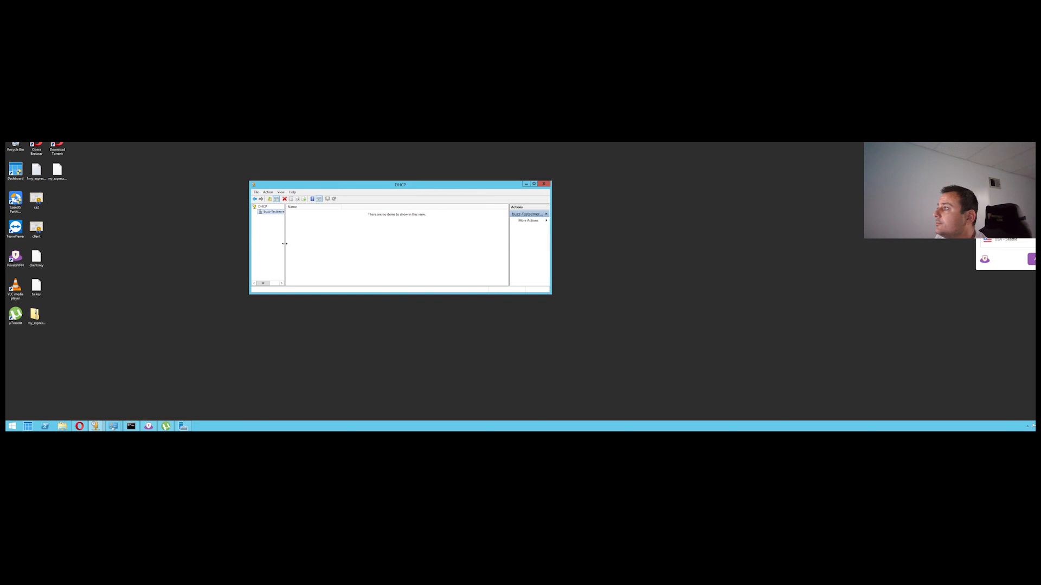
drag(287, 246, 336, 251)
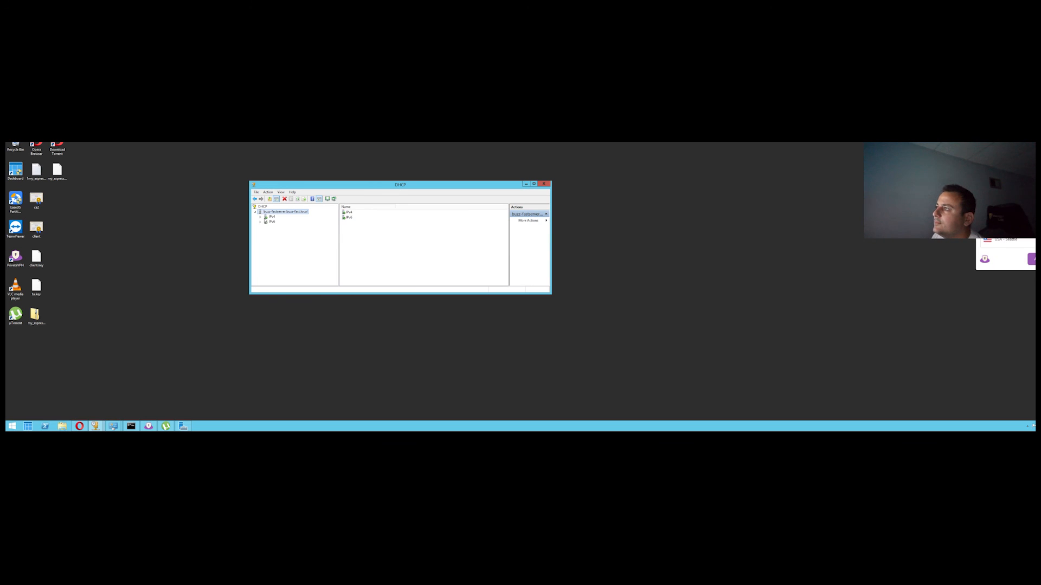
Step: Expand IPv4 > Scope [192.168.1.0], show Address Leases, and select the 192.168.1.20 lease
double_click(270, 217)
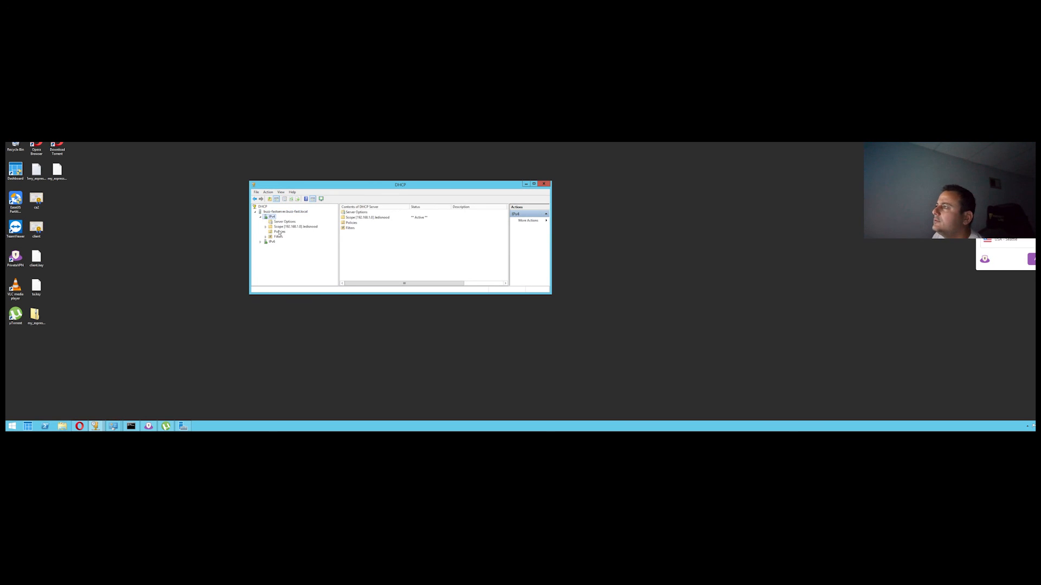
double_click(290, 226)
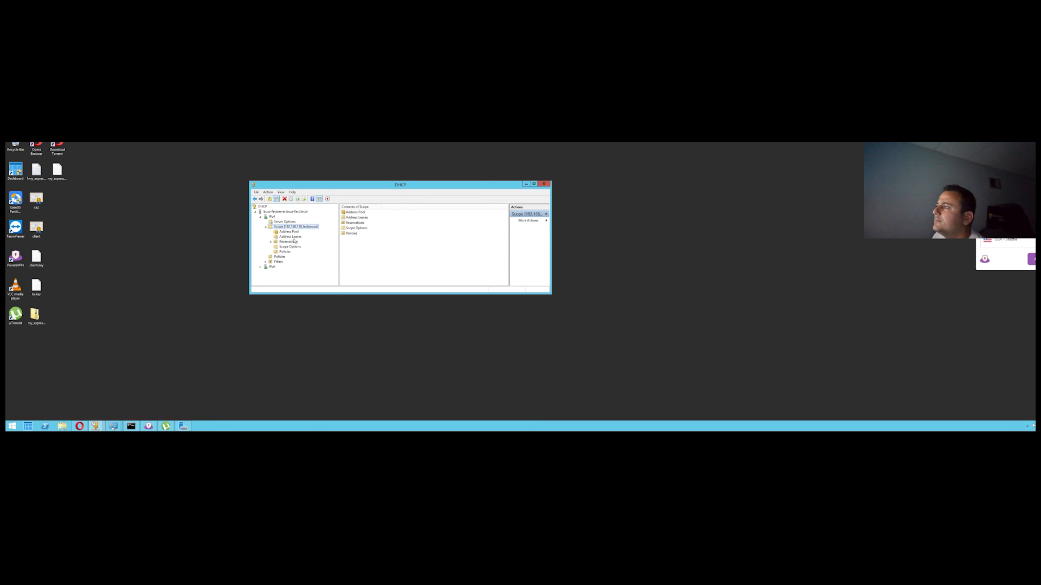
click(294, 237)
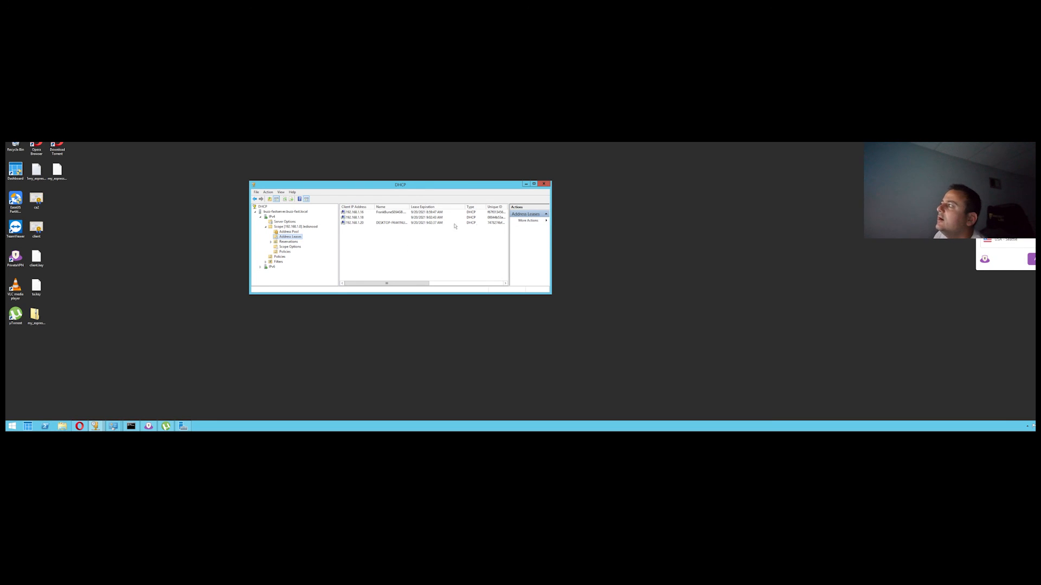
click(477, 223)
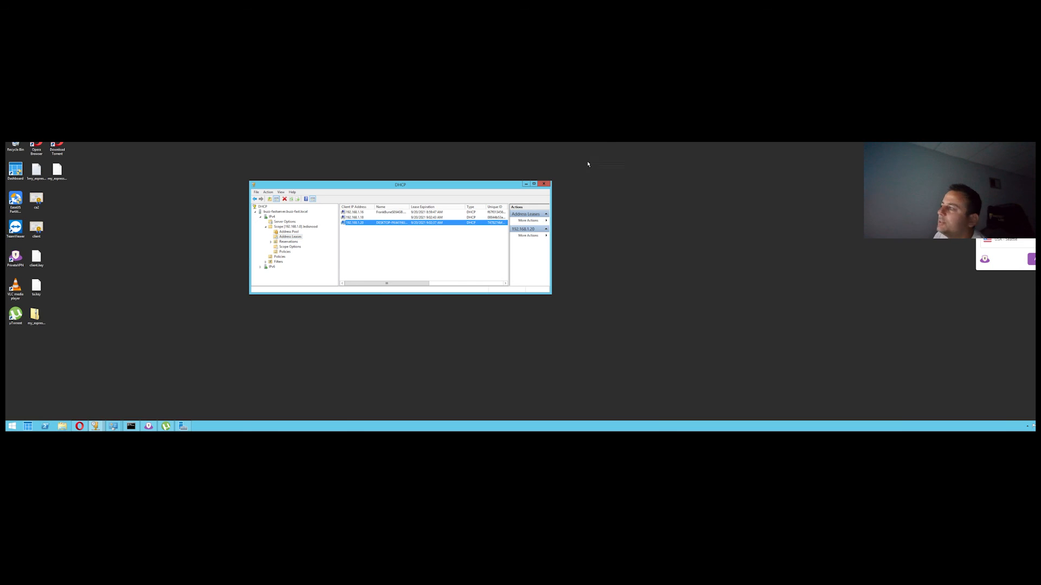